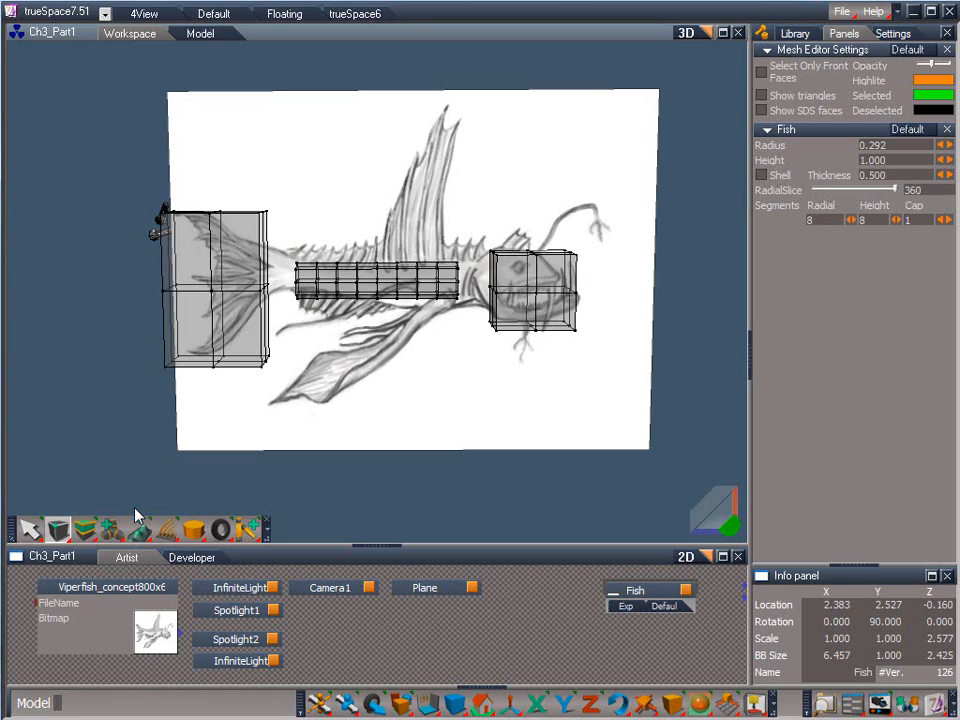
# Activate rectangle selection for mesh editing and restrict the selection type to vertices
pyautogui.click(32, 530)
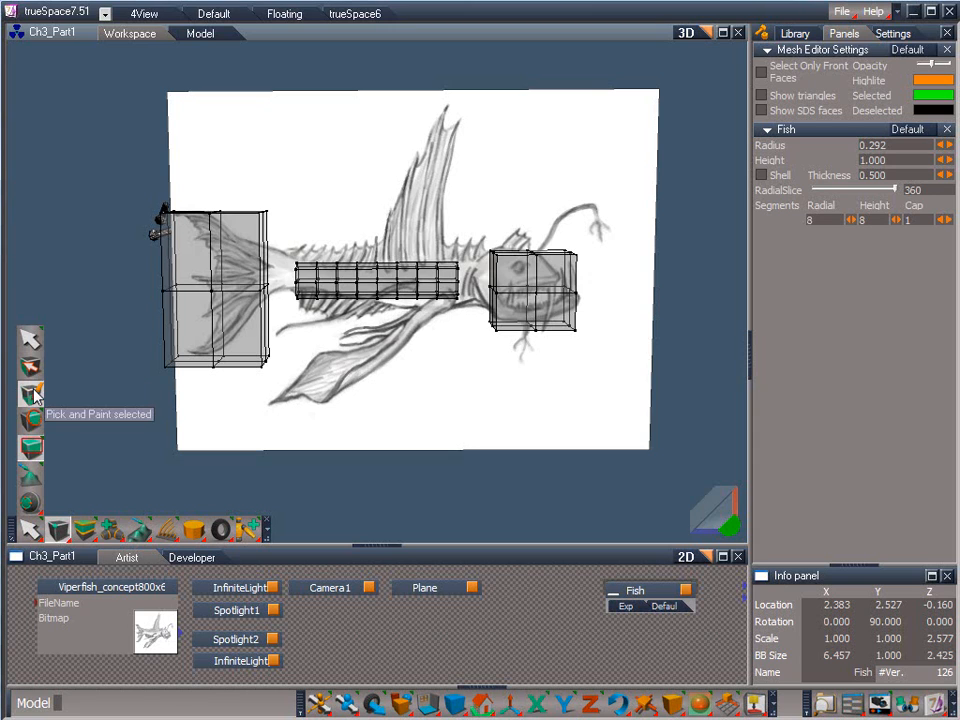
pyautogui.click(32, 449)
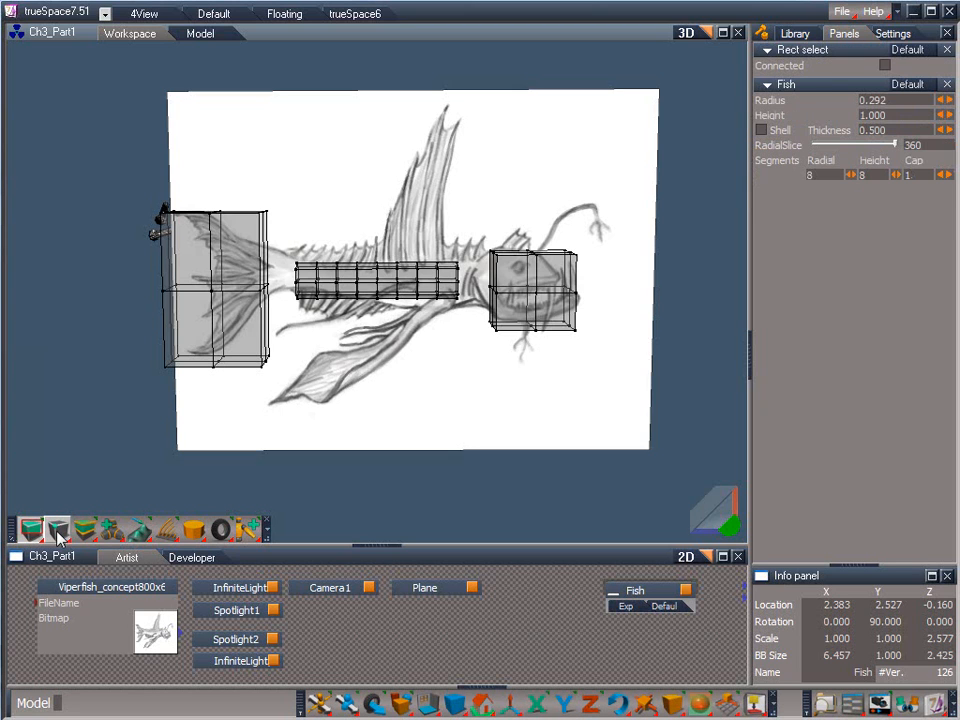
pyautogui.click(58, 537)
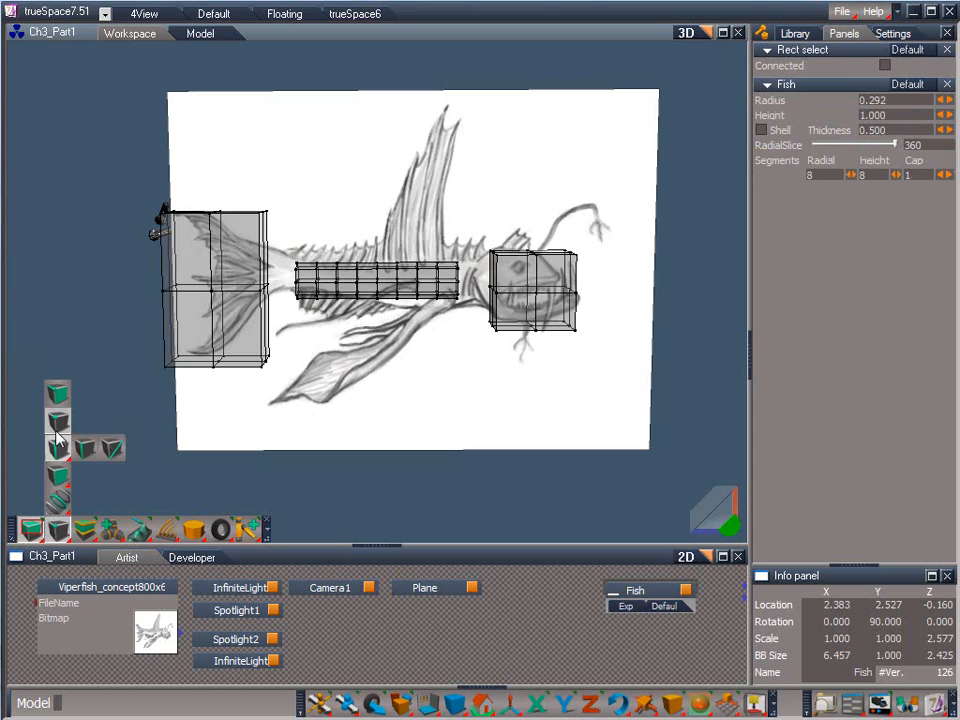
pyautogui.moveTo(58, 450)
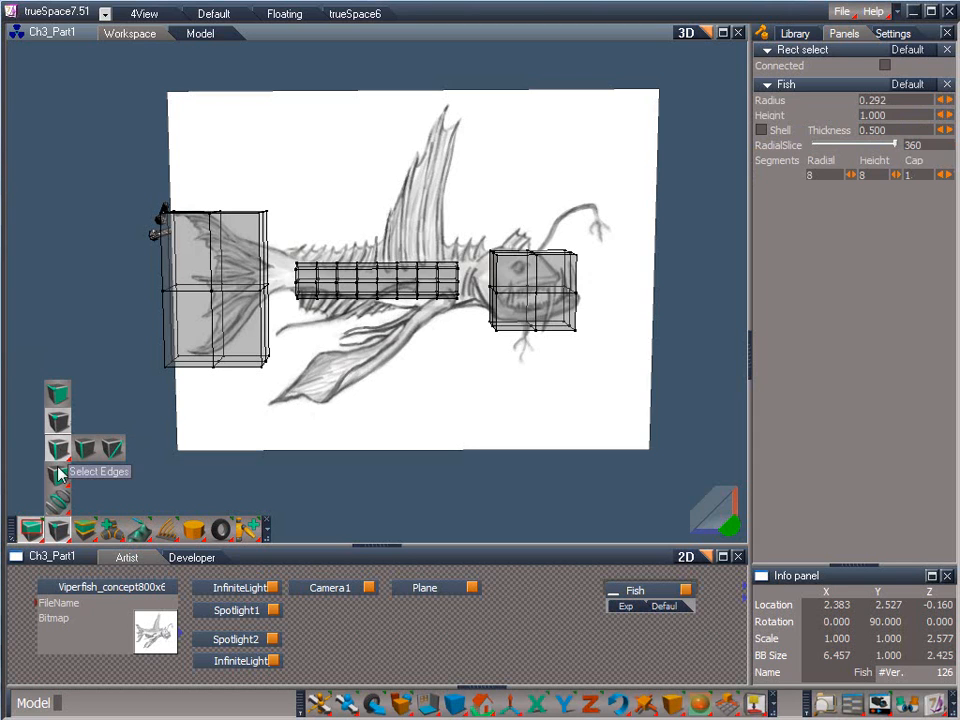
pyautogui.moveTo(59, 478)
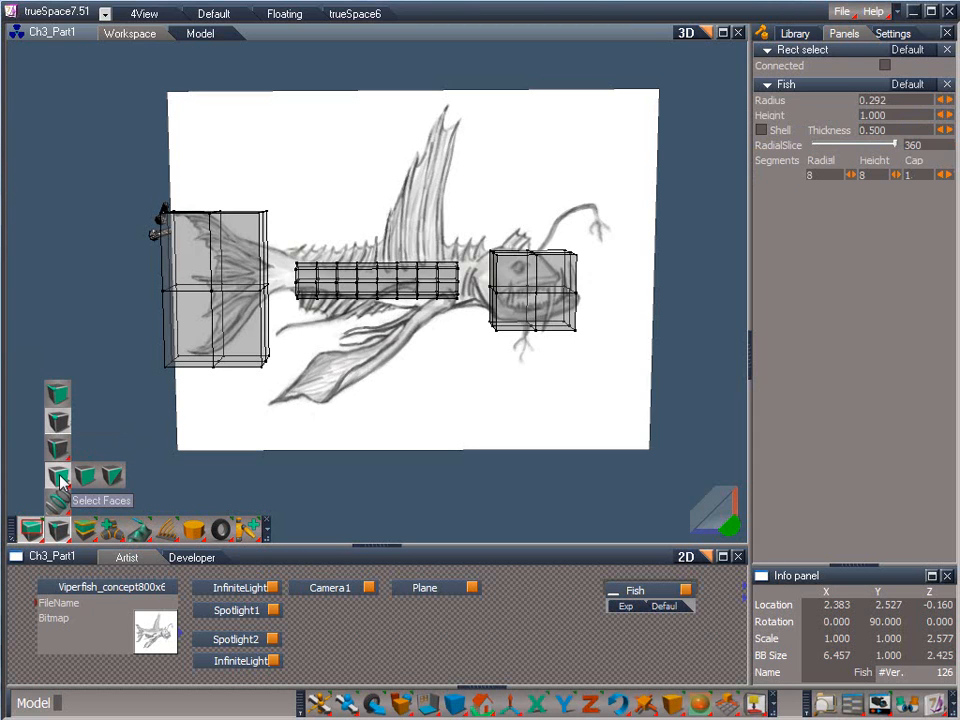
pyautogui.moveTo(58, 503)
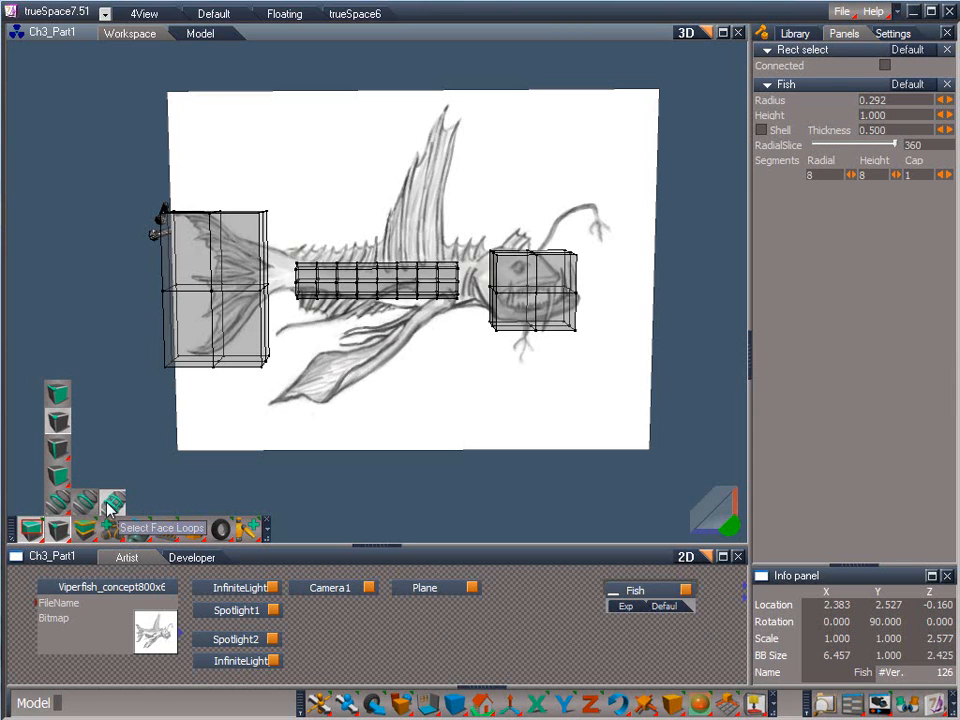
pyautogui.click(56, 428)
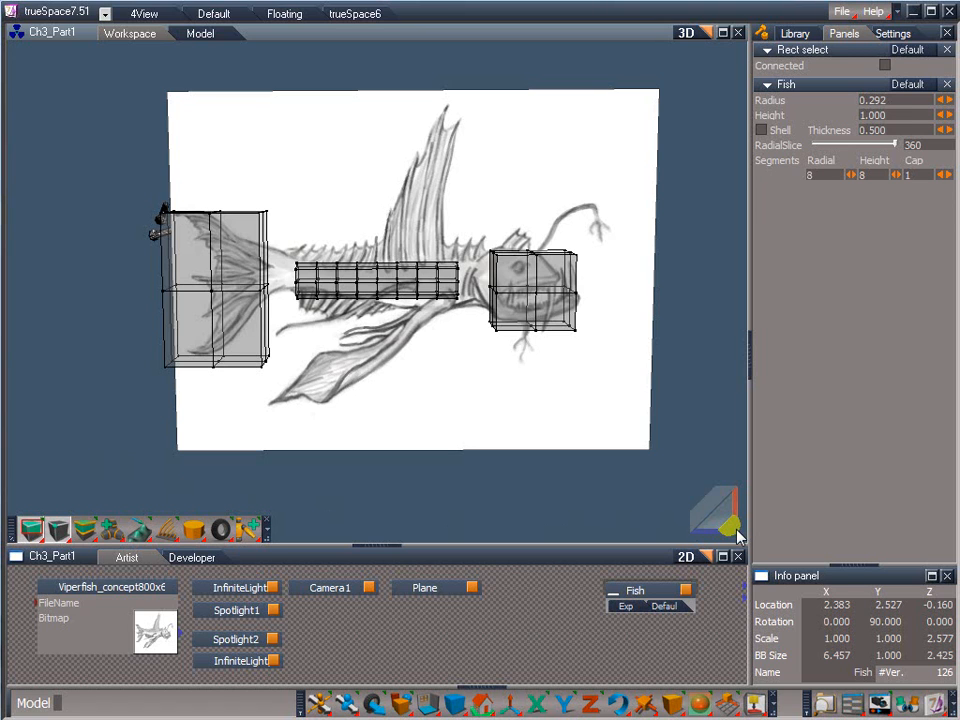
# Straighten the view onto the fish sketch and set the mesh selection to pick from all elements
pyautogui.moveTo(736, 530); pyautogui.dragTo(730, 588)
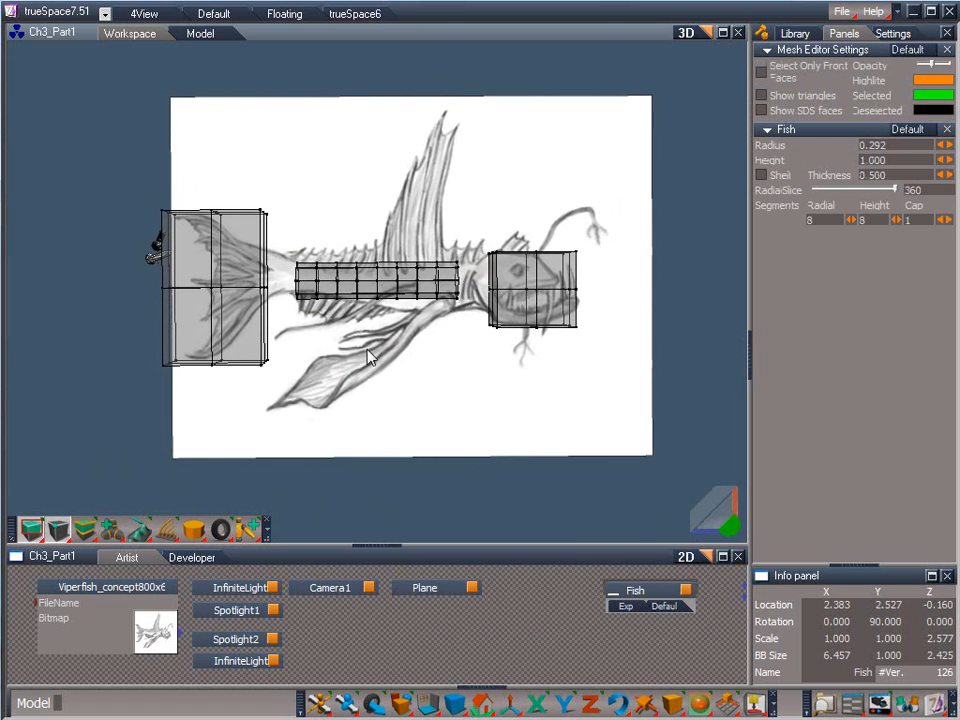
pyautogui.scroll(2, 372, 360)
pyautogui.scroll(3, 372, 360)
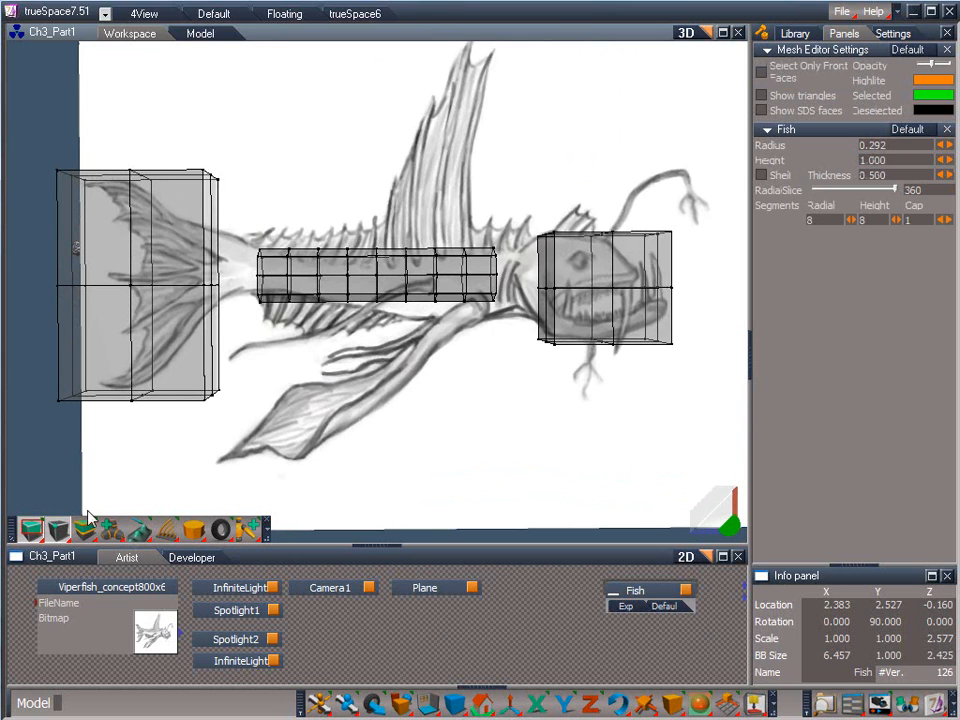
pyautogui.moveTo(86, 526)
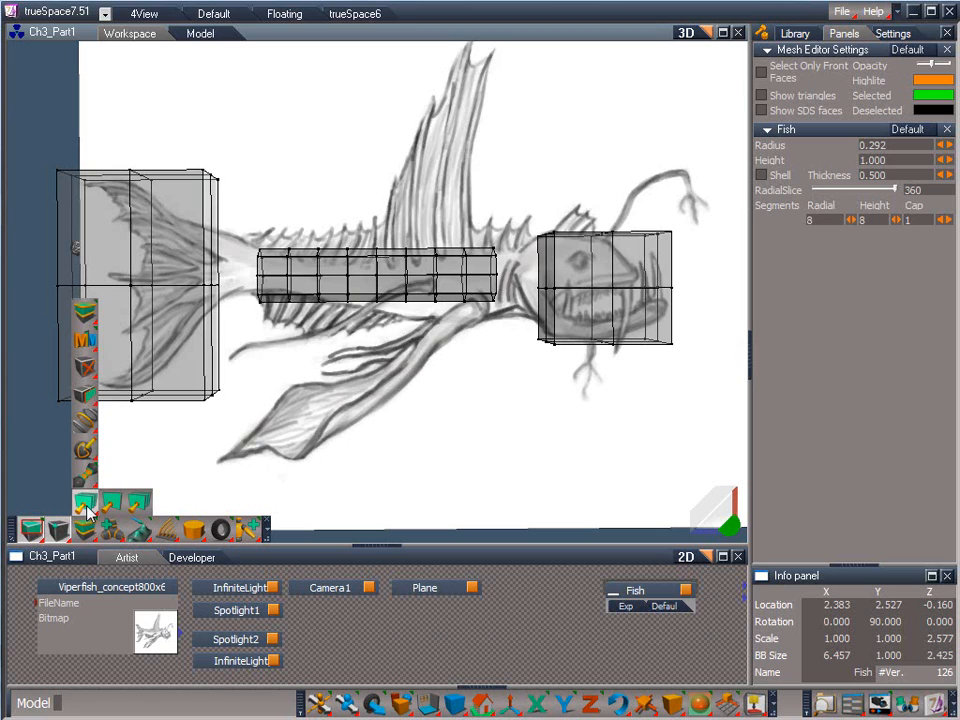
pyautogui.click(139, 511)
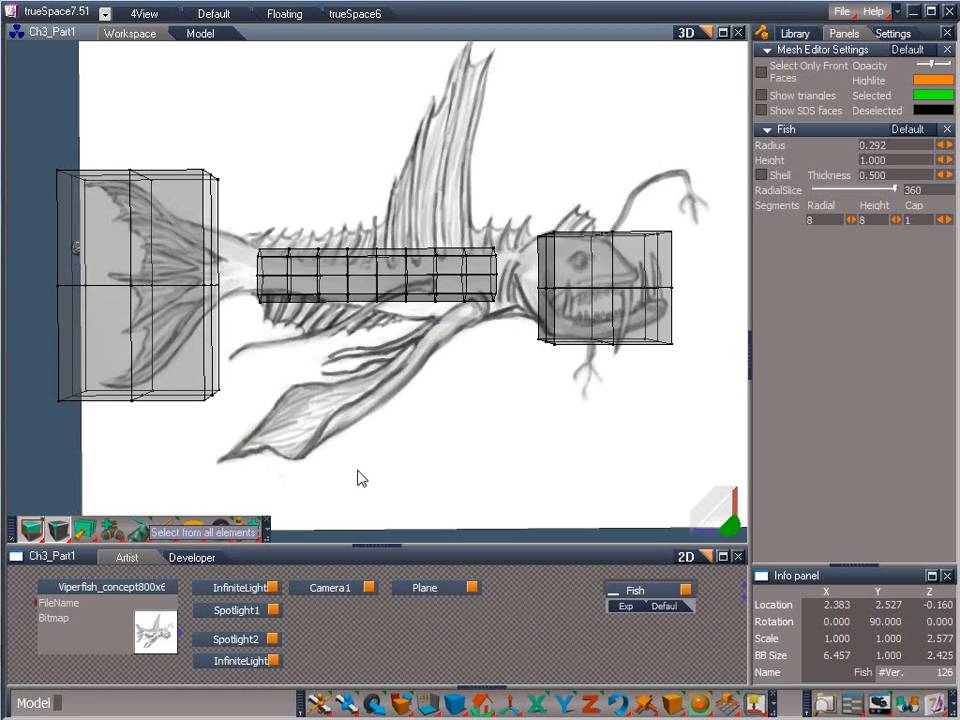
# Select the vertex ring at the body cylinder's tail end, shift it up towards the tail fin and scale it to about 0.86
pyautogui.moveTo(243, 224); pyautogui.dragTo(279, 345)
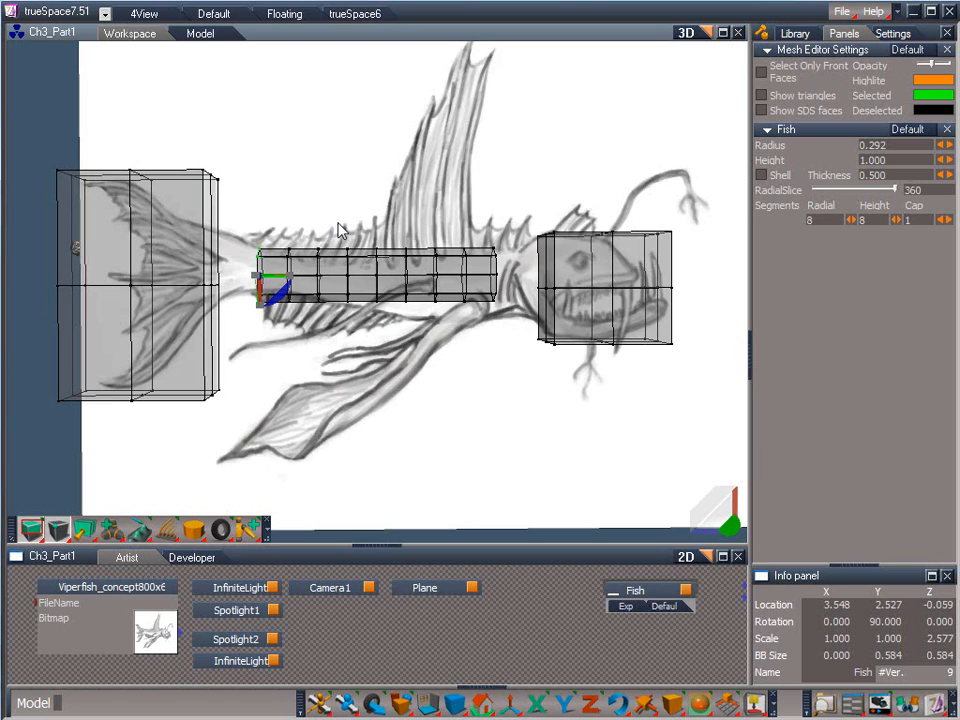
pyautogui.keyDown('shift'); pyautogui.moveTo(338, 231); pyautogui.dragTo(422, 390); pyautogui.keyUp('shift')
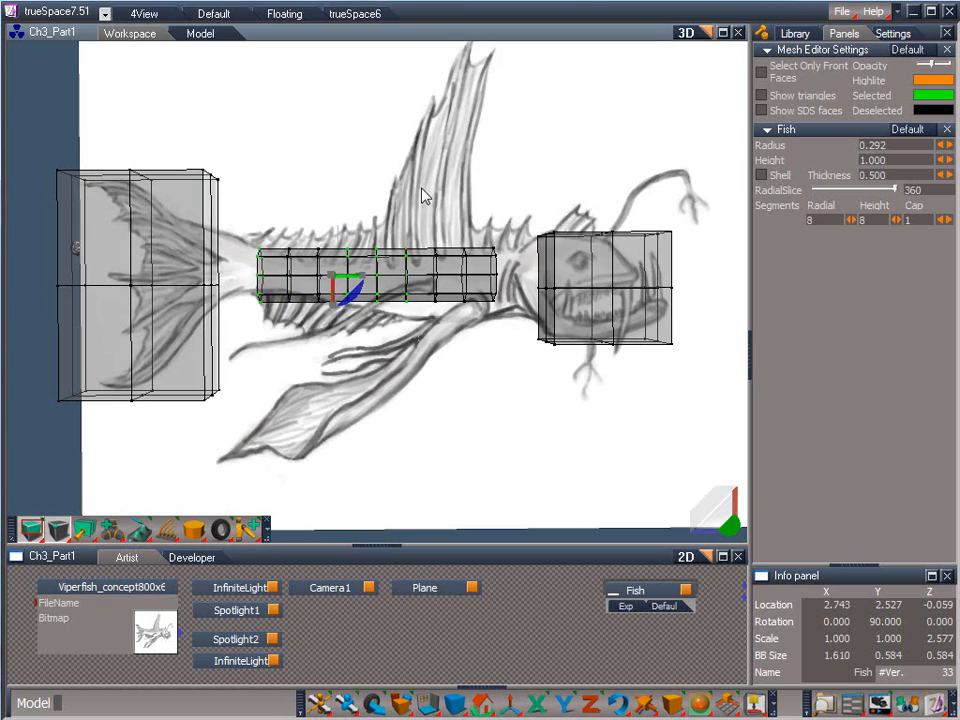
pyautogui.moveTo(424, 208); pyautogui.dragTo(336, 380)
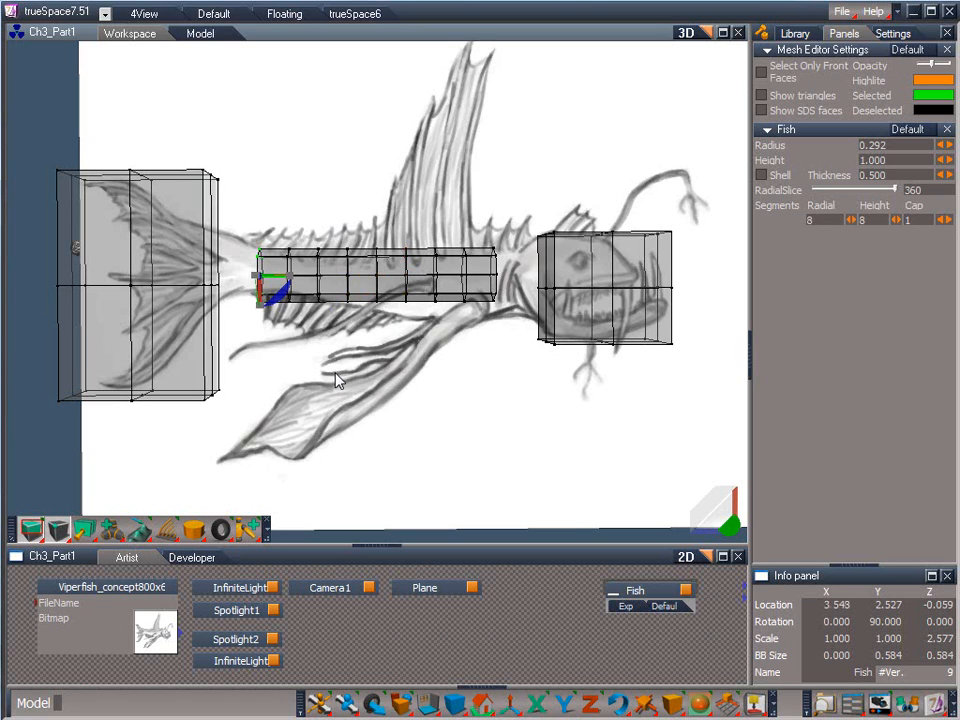
pyautogui.moveTo(200, 213); pyautogui.dragTo(165, 212)
pyautogui.moveTo(266, 302); pyautogui.dragTo(285, 50)
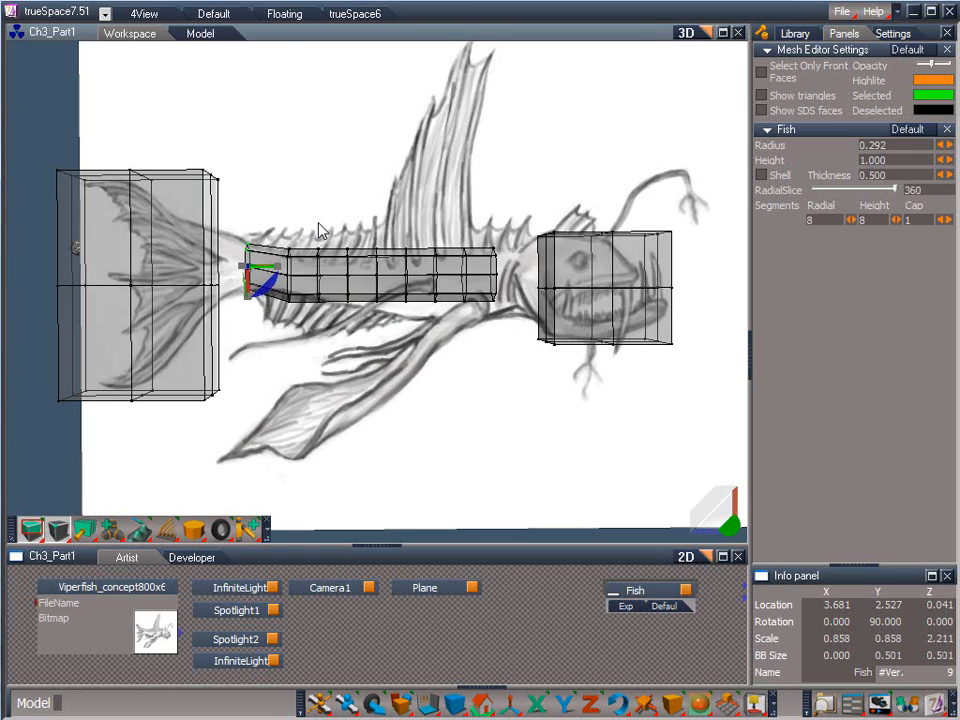
# Fit the second and third vertex rings from the tail to the sketched body, scaling them to about 0.86 and 0.90
pyautogui.click(290, 285)
pyautogui.moveTo(303, 288); pyautogui.dragTo(369, 58)
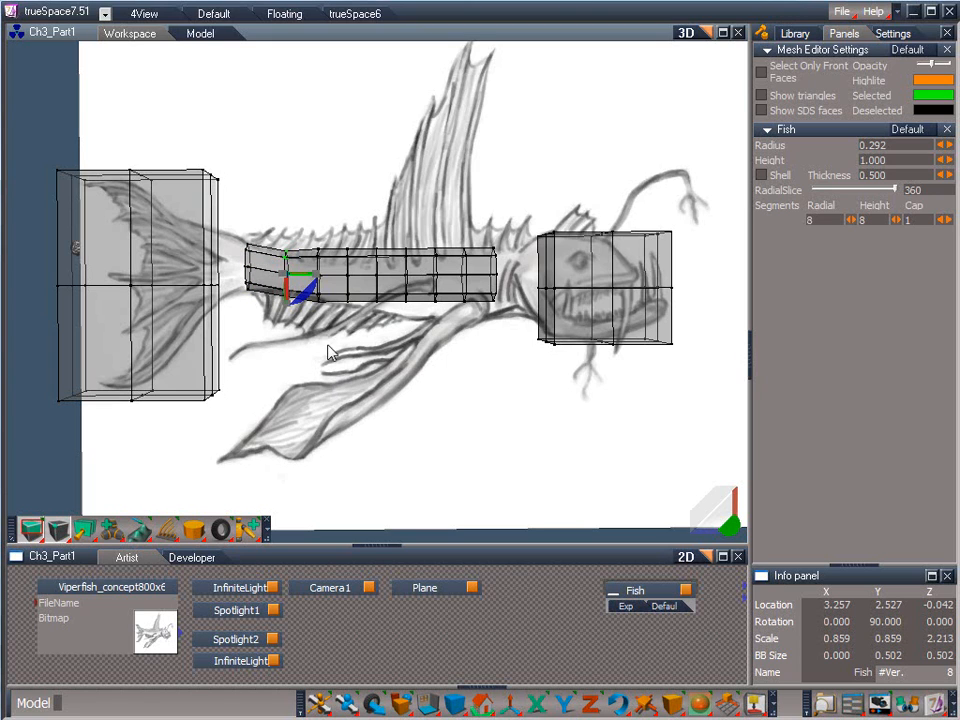
pyautogui.click(307, 348)
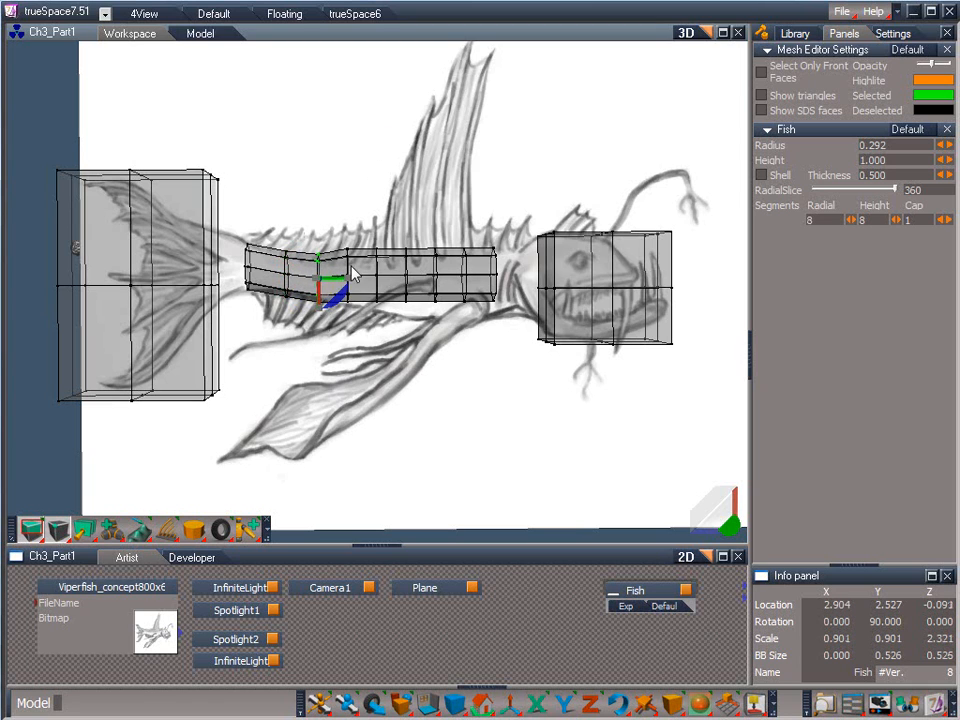
# Lower the fourth and fifth vertex rings to follow the sketched body, scaling the fourth to about 0.94
pyautogui.click(350, 272)
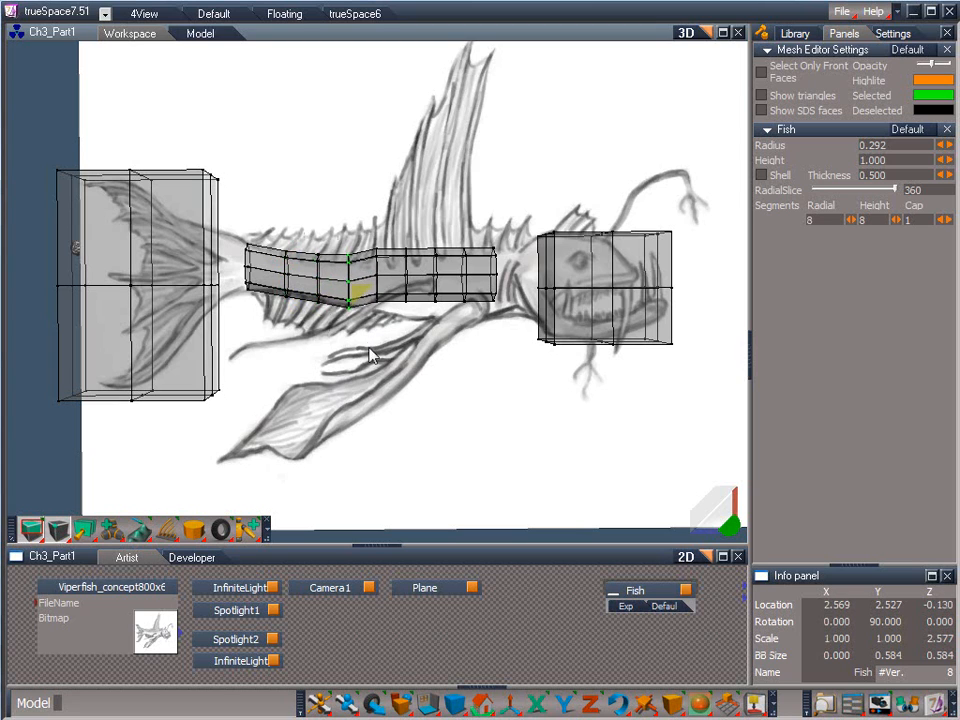
pyautogui.moveTo(369, 348); pyautogui.dragTo(369, 205)
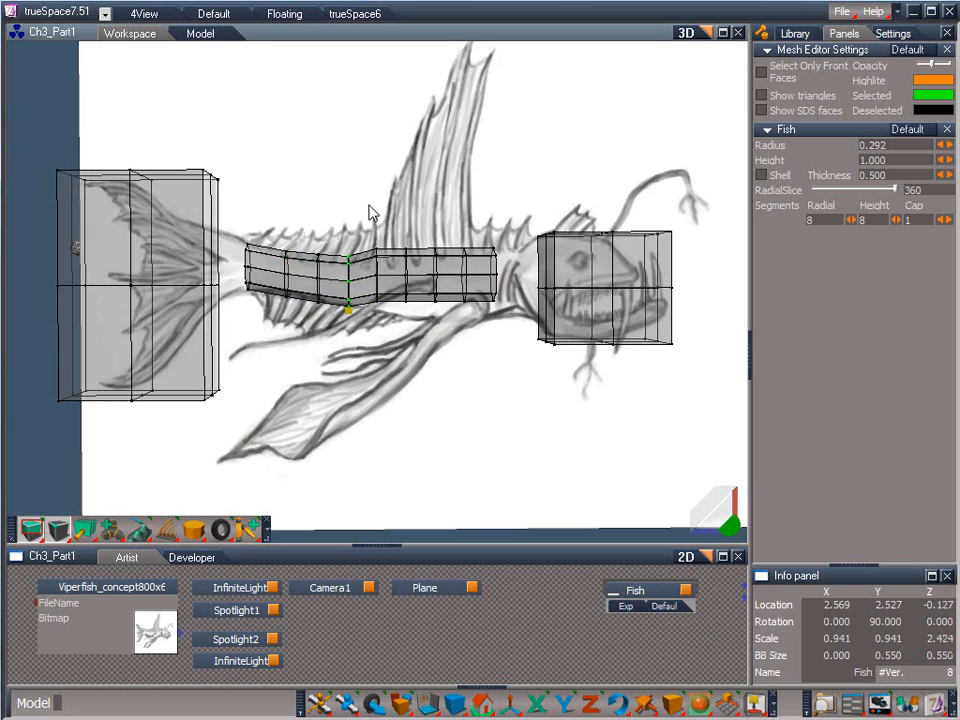
pyautogui.click(377, 275)
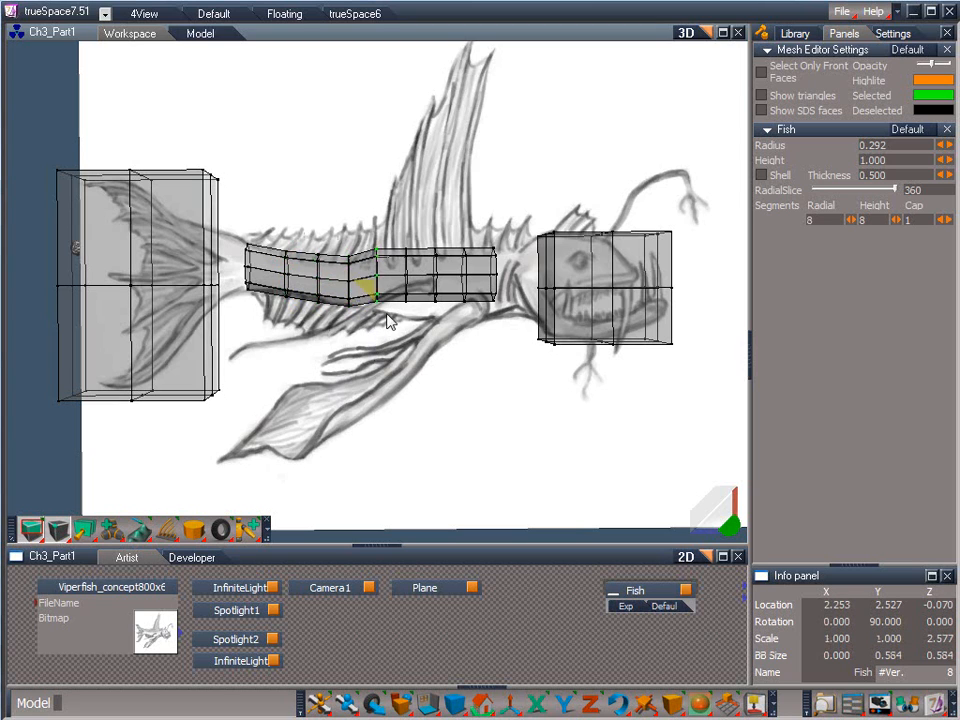
pyautogui.moveTo(388, 320); pyautogui.dragTo(394, 375)
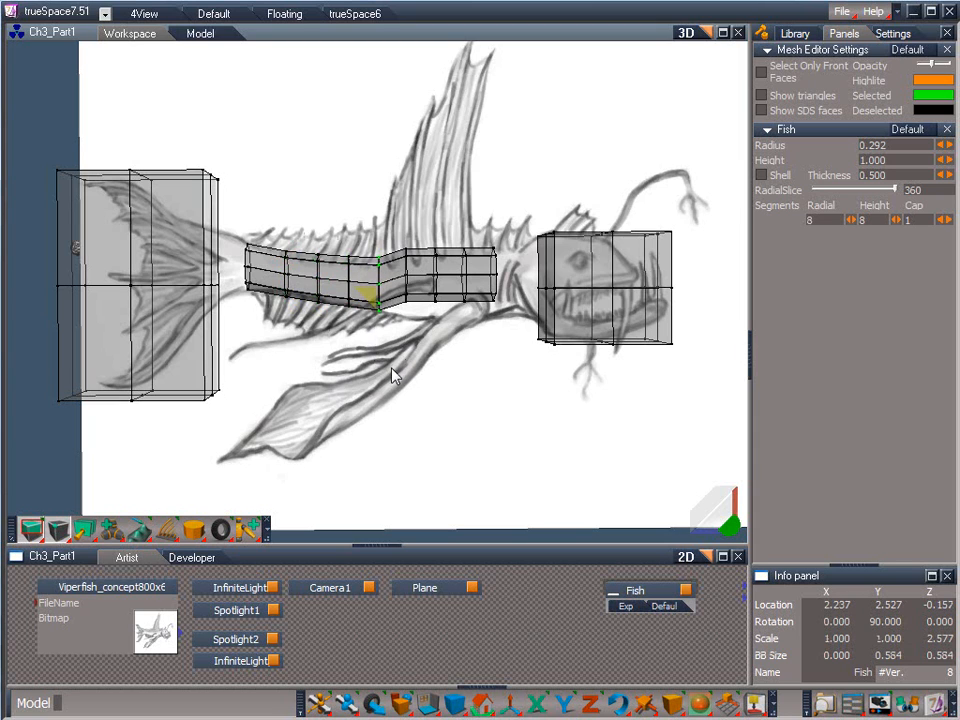
# Lower the sixth and seventh vertex rings onto the sketched belly and enlarge them to about 1.14 and 1.21
pyautogui.moveTo(426, 240); pyautogui.dragTo(406, 373)
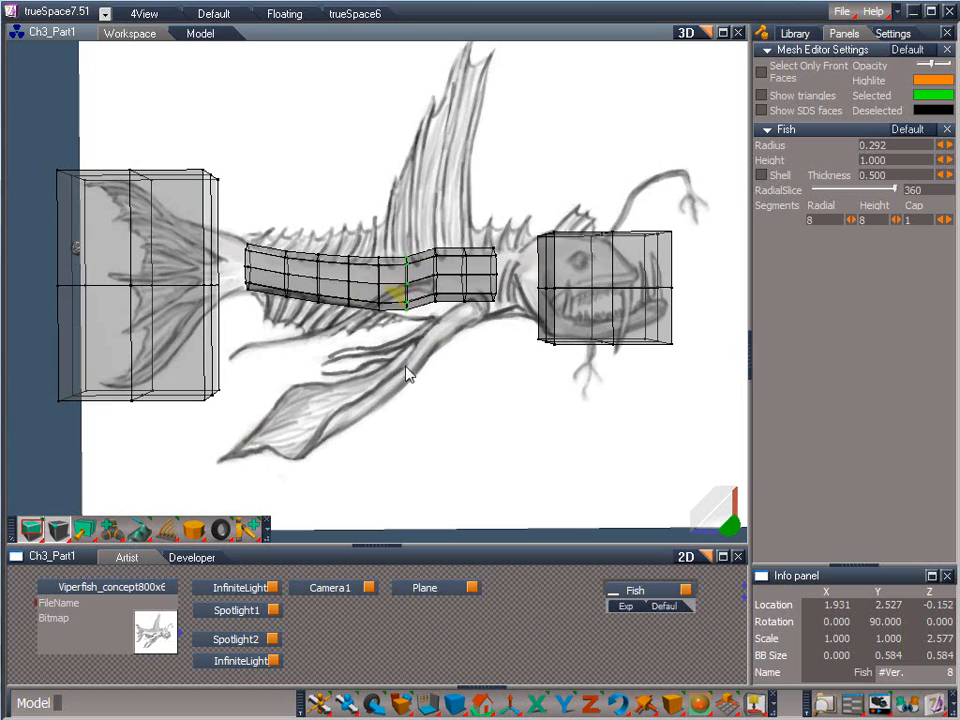
pyautogui.moveTo(410, 268); pyautogui.dragTo(418, 50)
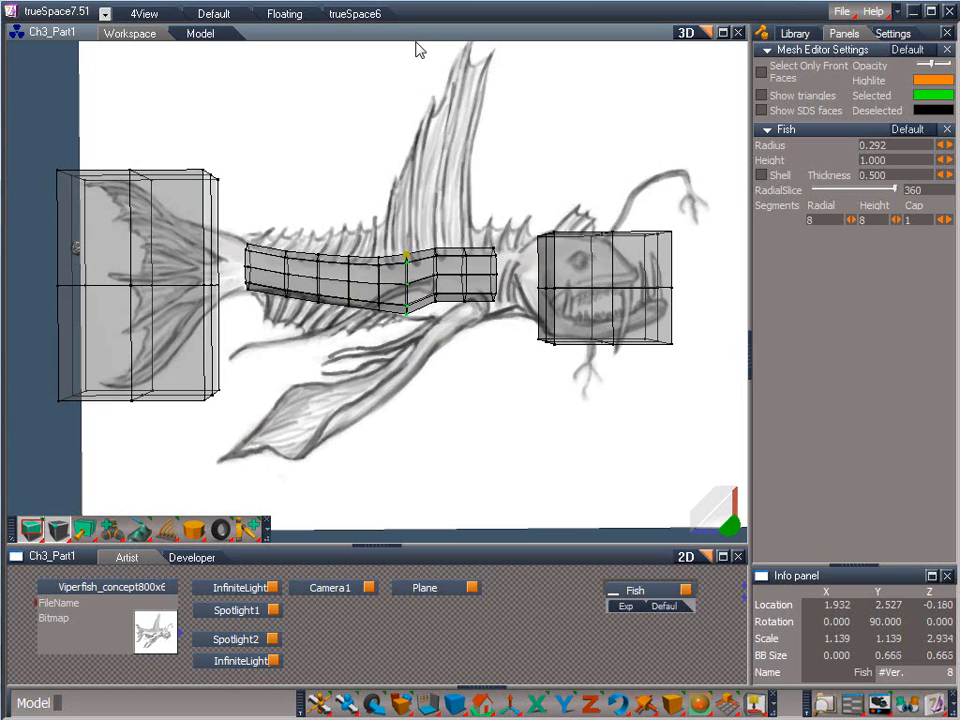
pyautogui.click(433, 284)
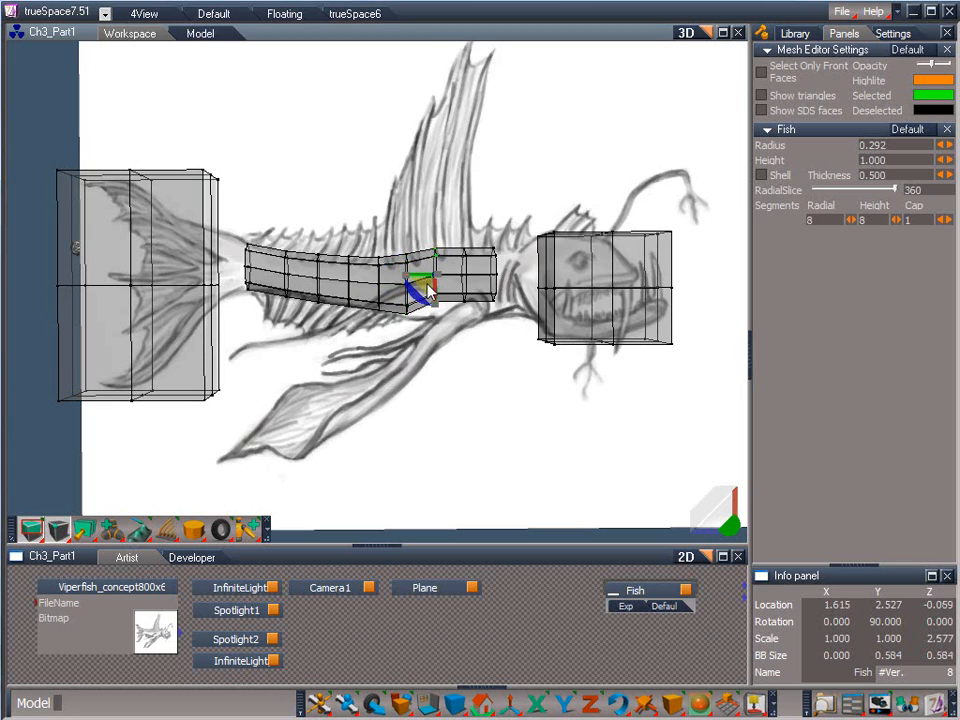
pyautogui.moveTo(428, 290); pyautogui.dragTo(456, 376)
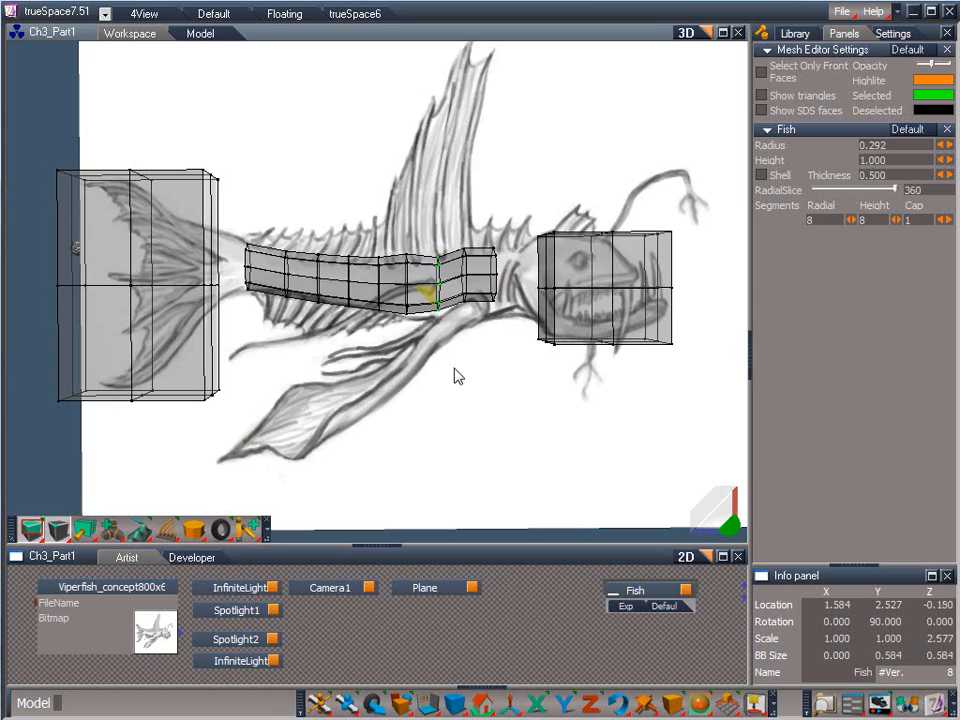
pyautogui.moveTo(422, 281); pyautogui.dragTo(334, 12)
pyautogui.click(438, 260)
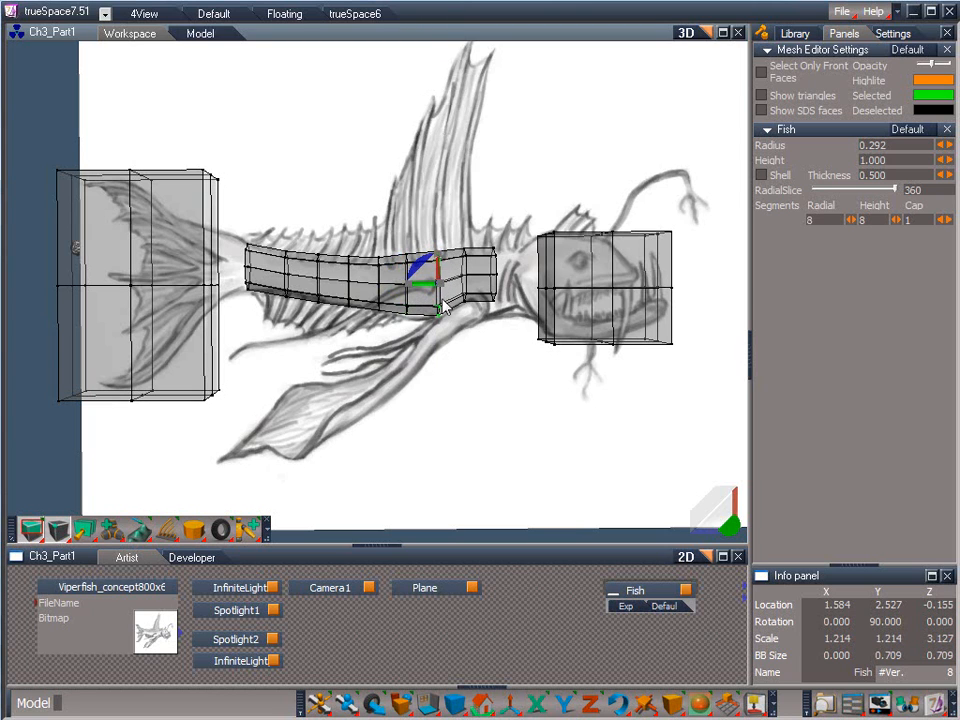
# Fit the eighth ring and the head-end ring to the sketched body, enlarging the head-end ring to about 1.14
pyautogui.click(465, 276)
pyautogui.click(466, 278)
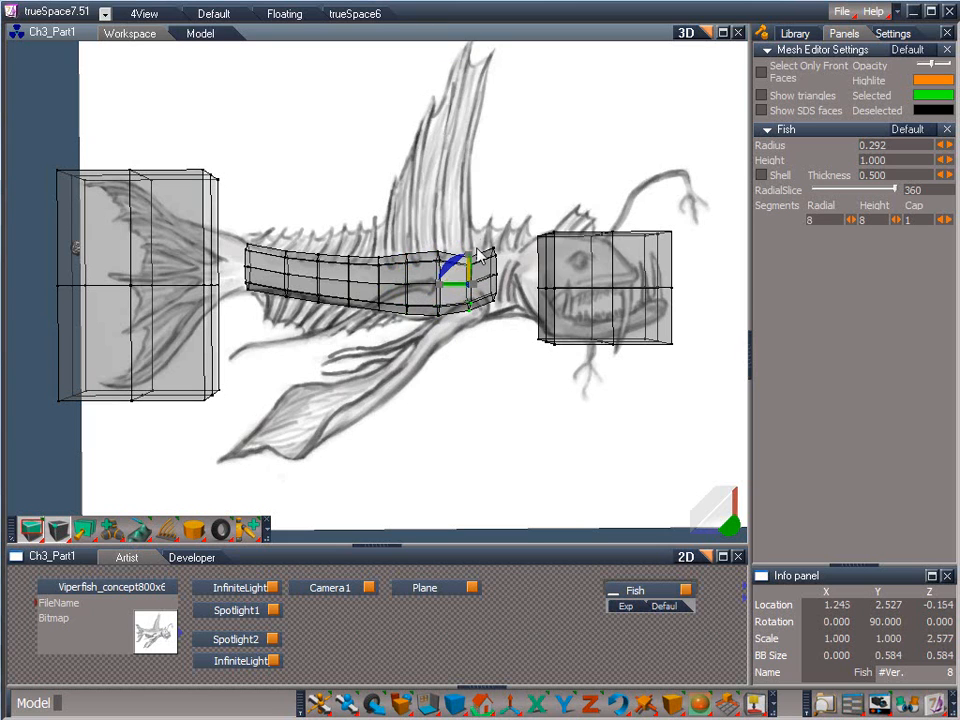
pyautogui.moveTo(465, 265); pyautogui.dragTo(467, 153)
pyautogui.click(487, 312)
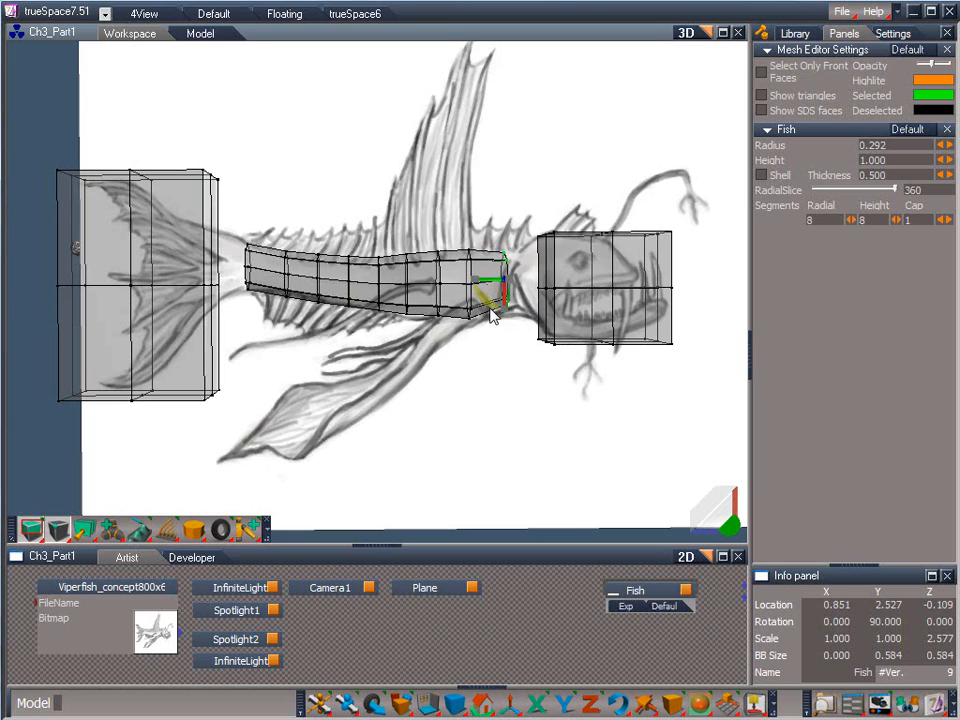
pyautogui.moveTo(490, 283); pyautogui.dragTo(497, 319)
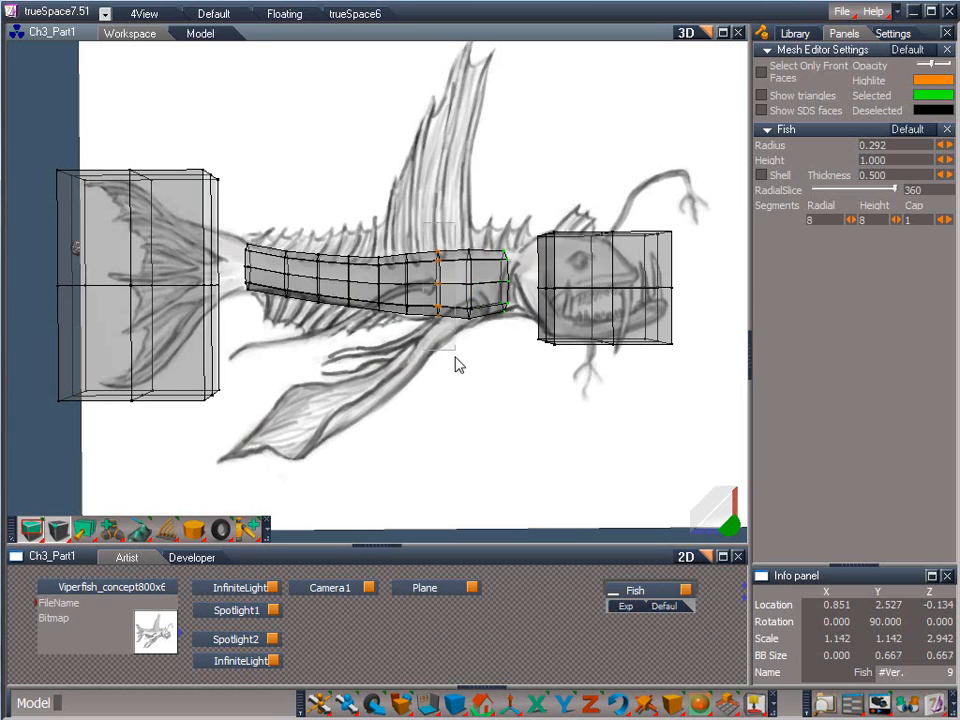
# Enlarge the seventh ring slightly, and lower the middle and underside vertices of the four rings nearest the head
pyautogui.click(438, 289)
pyautogui.moveTo(440, 218); pyautogui.dragTo(430, 308)
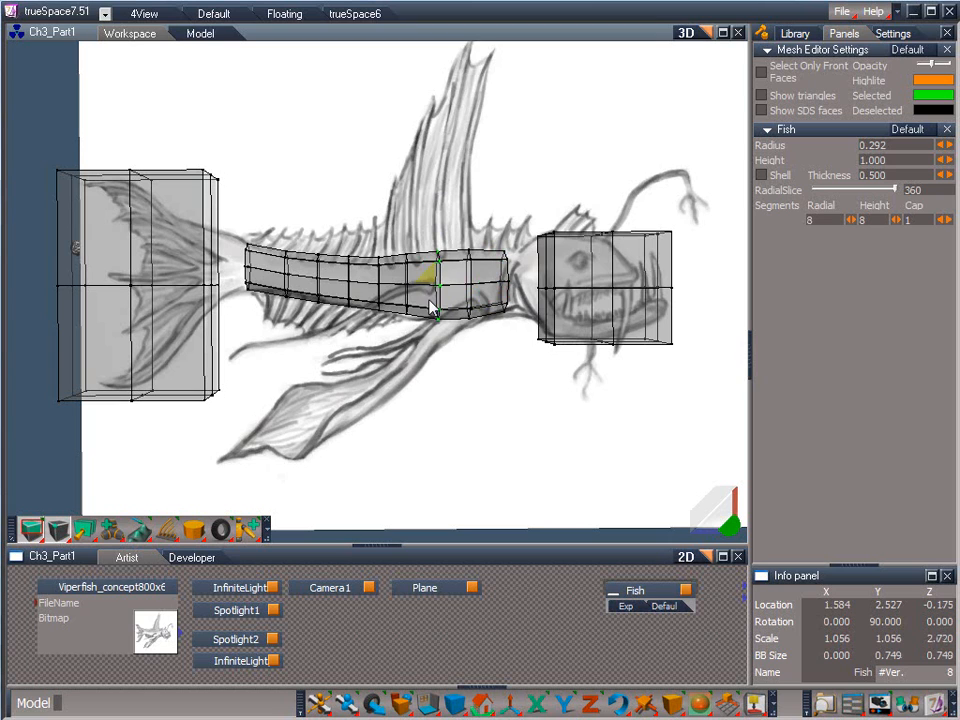
pyautogui.moveTo(395, 363); pyautogui.dragTo(520, 285)
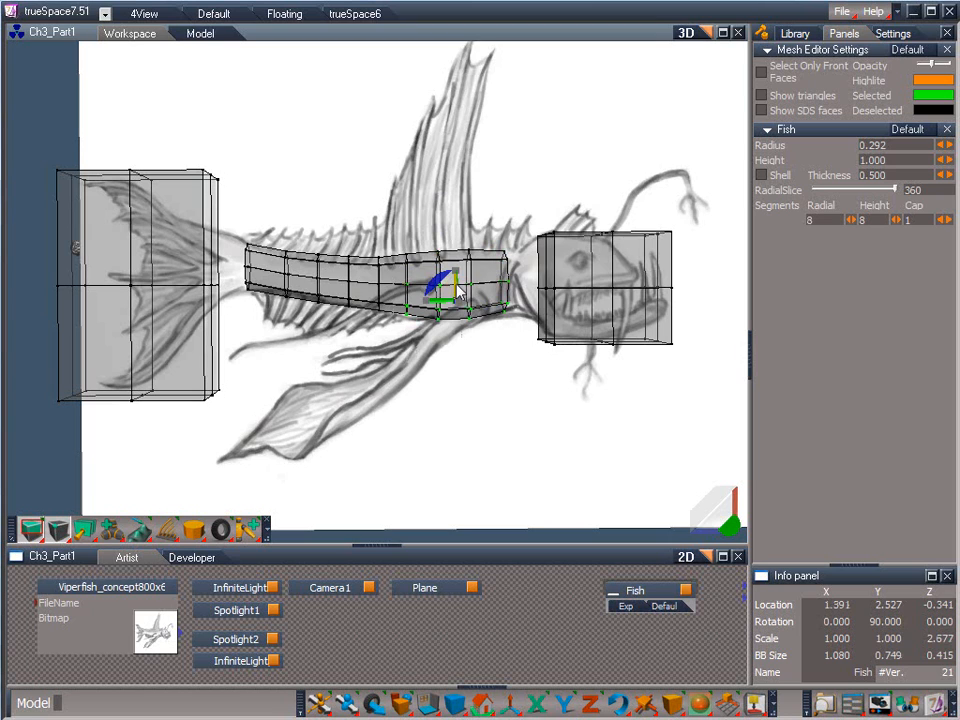
pyautogui.moveTo(458, 290); pyautogui.dragTo(460, 308)
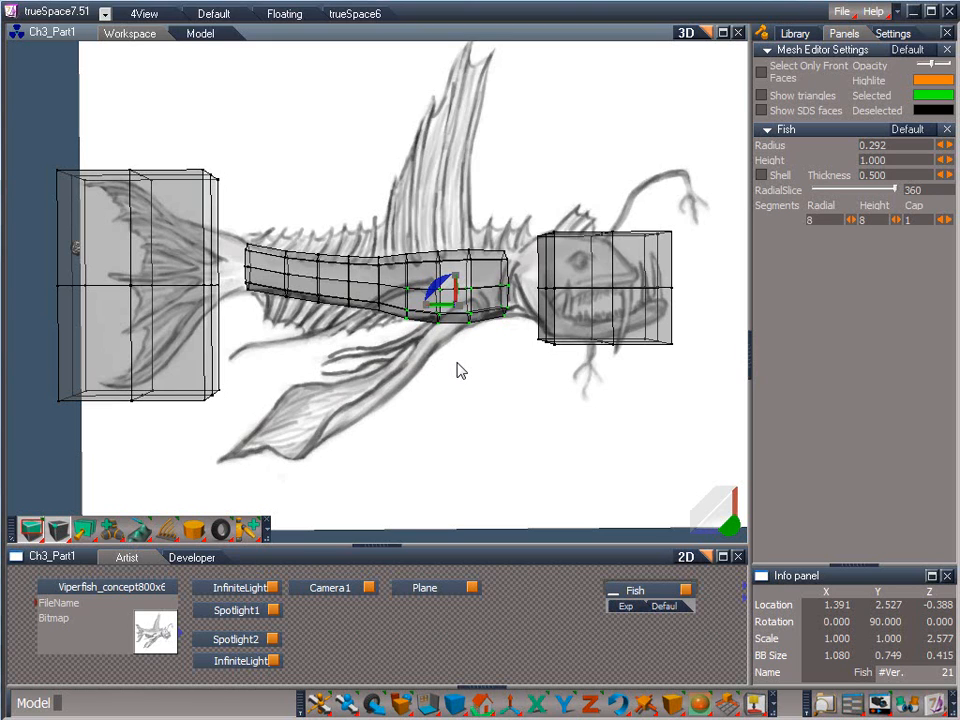
pyautogui.moveTo(457, 371); pyautogui.dragTo(529, 447)
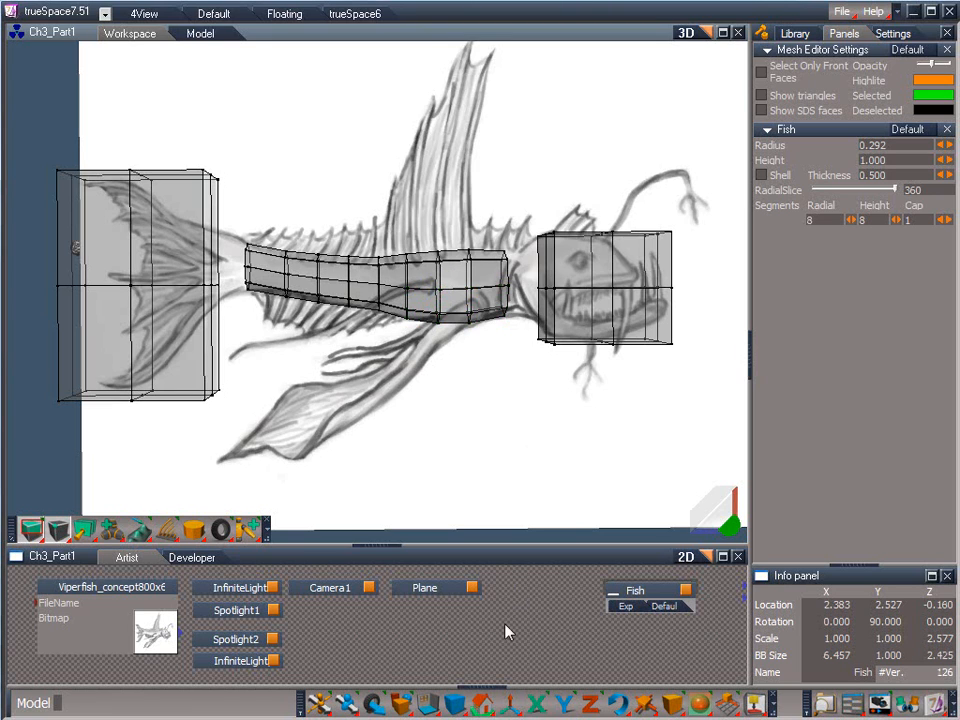
# Switch the 3D view to the nearest orthographic projection and enlarge the fish body against the sketch
pyautogui.click(483, 705)
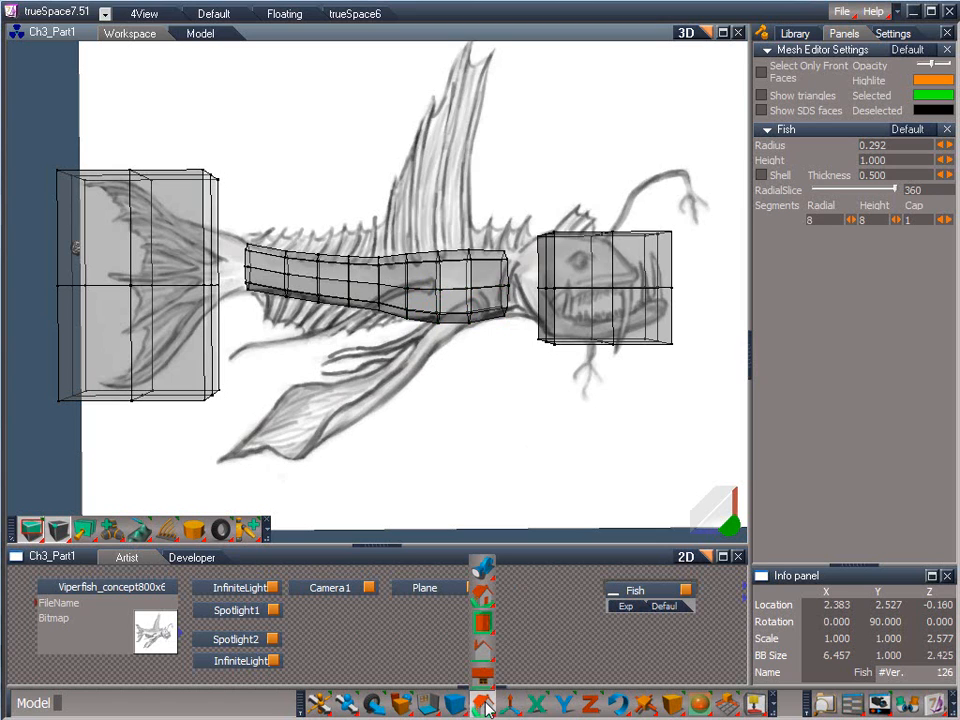
pyautogui.moveTo(484, 684)
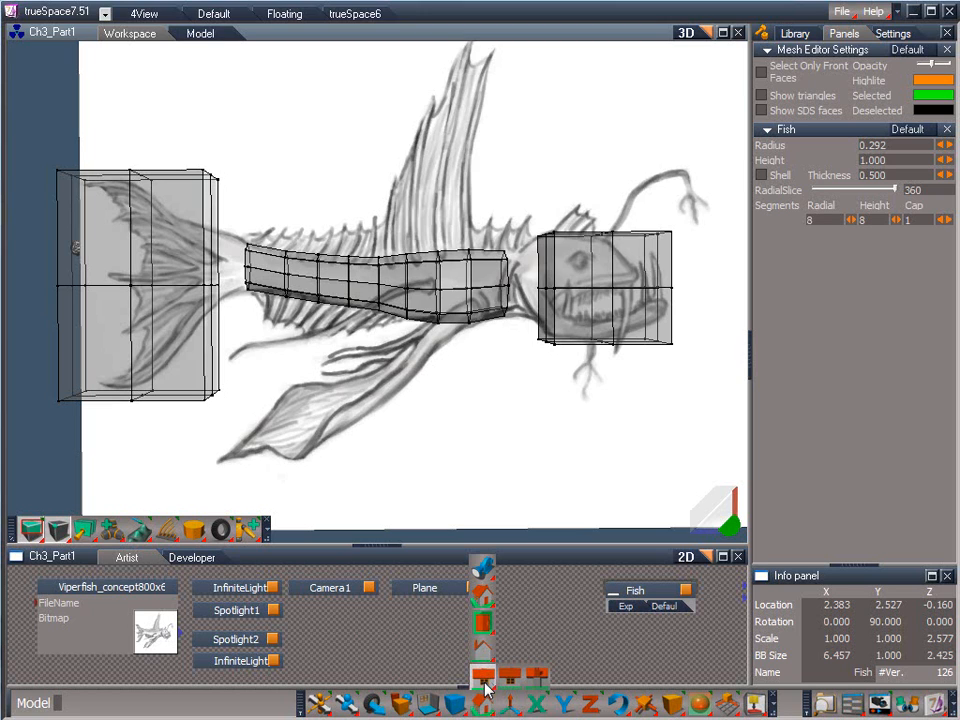
pyautogui.moveTo(482, 598)
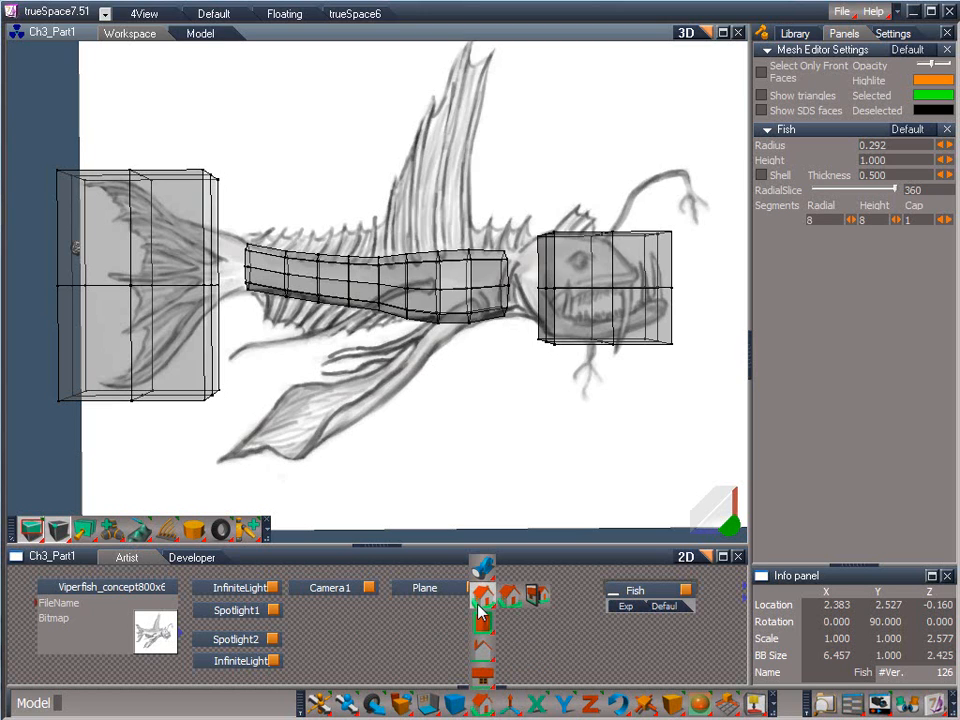
pyautogui.click(536, 598)
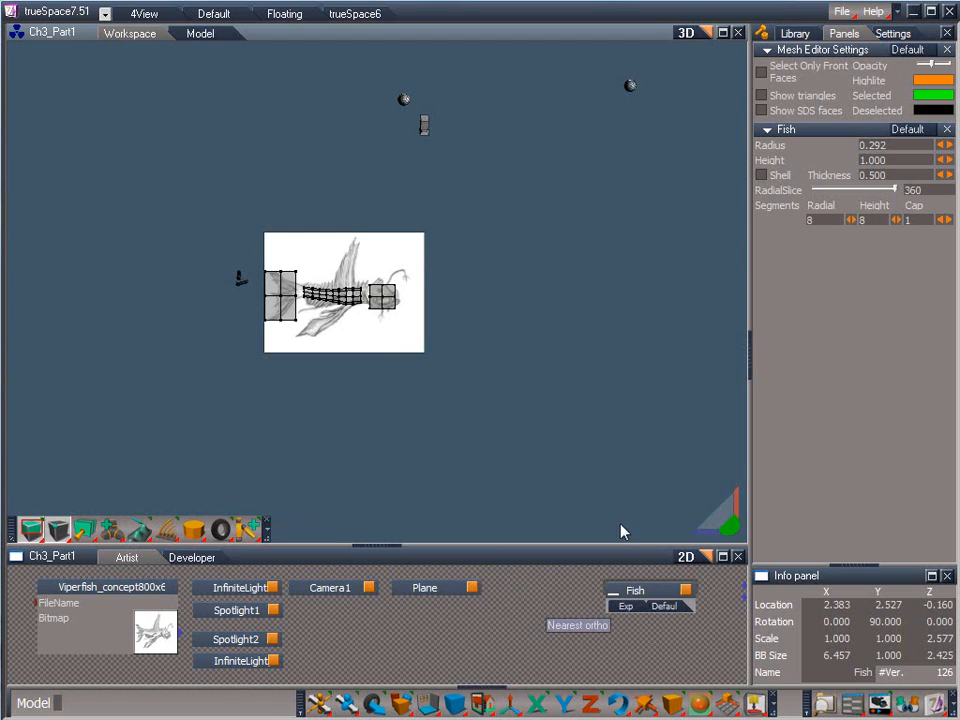
pyautogui.moveTo(726, 521); pyautogui.dragTo(883, 422)
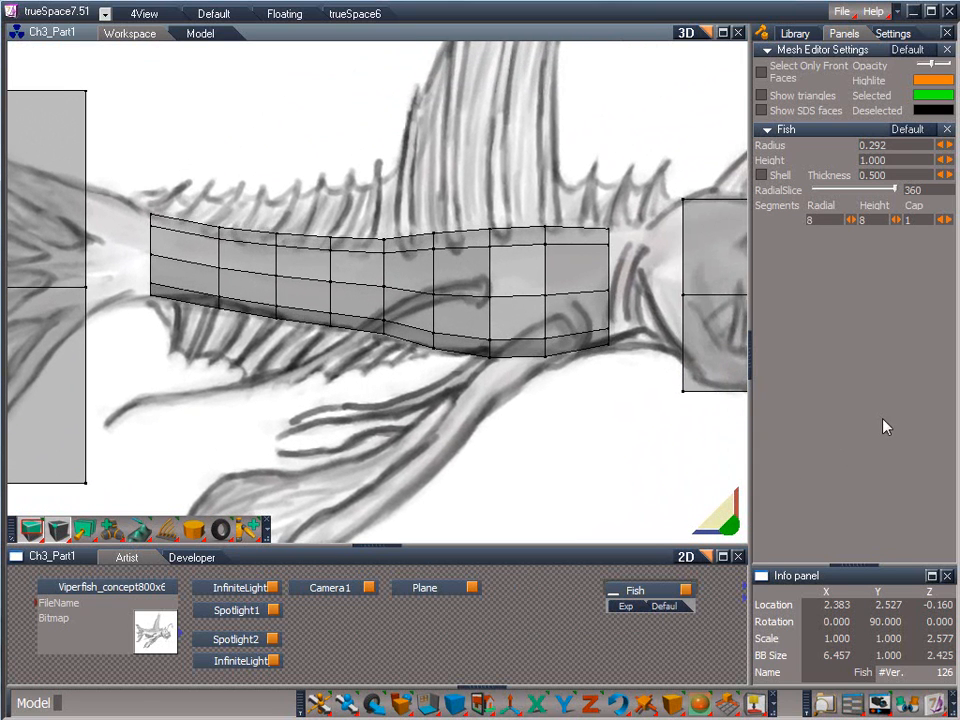
pyautogui.moveTo(723, 523); pyautogui.dragTo(640, 180)
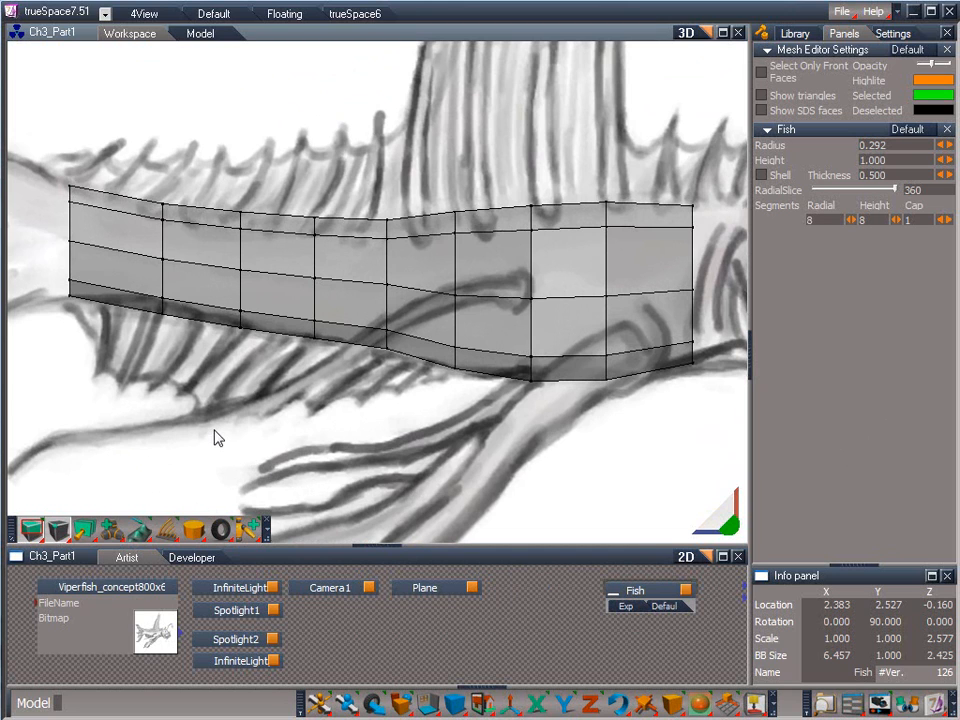
# Raise the second ring's underside and middle vertices slightly, and lower the tail-end ring's underside vertices to the sketched outline
pyautogui.click(168, 305)
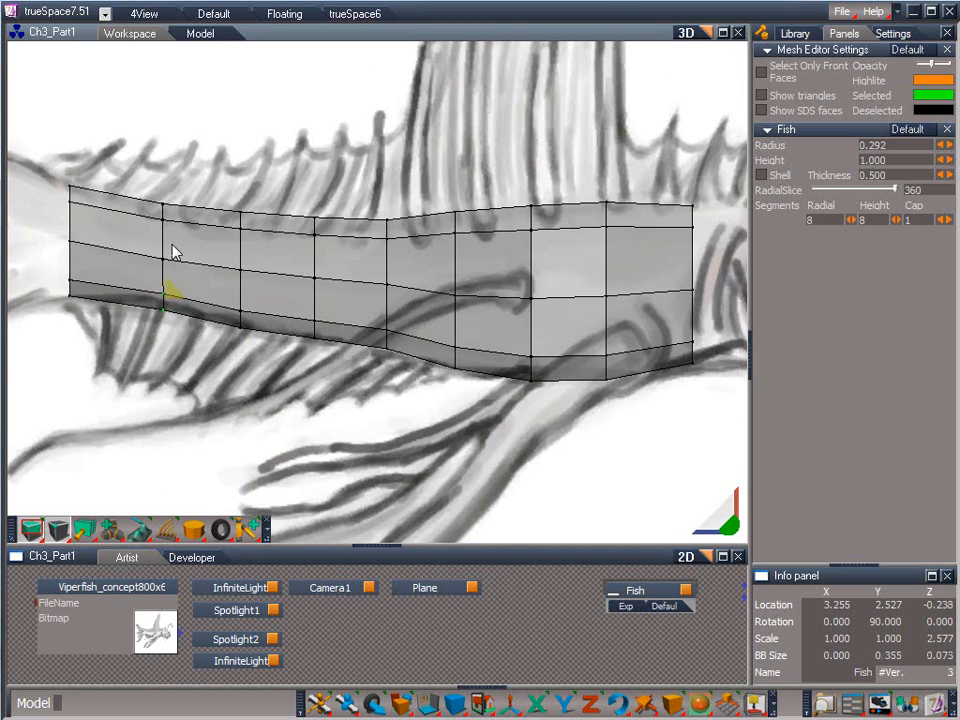
pyautogui.click(90, 315)
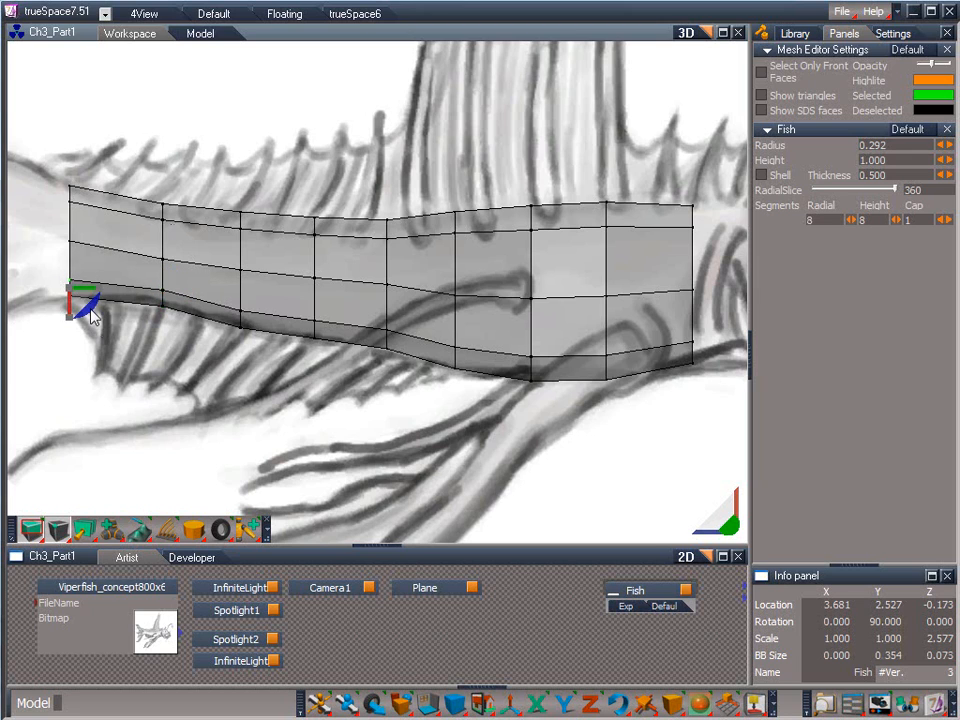
pyautogui.moveTo(80, 304); pyautogui.dragTo(71, 317)
pyautogui.click(163, 256)
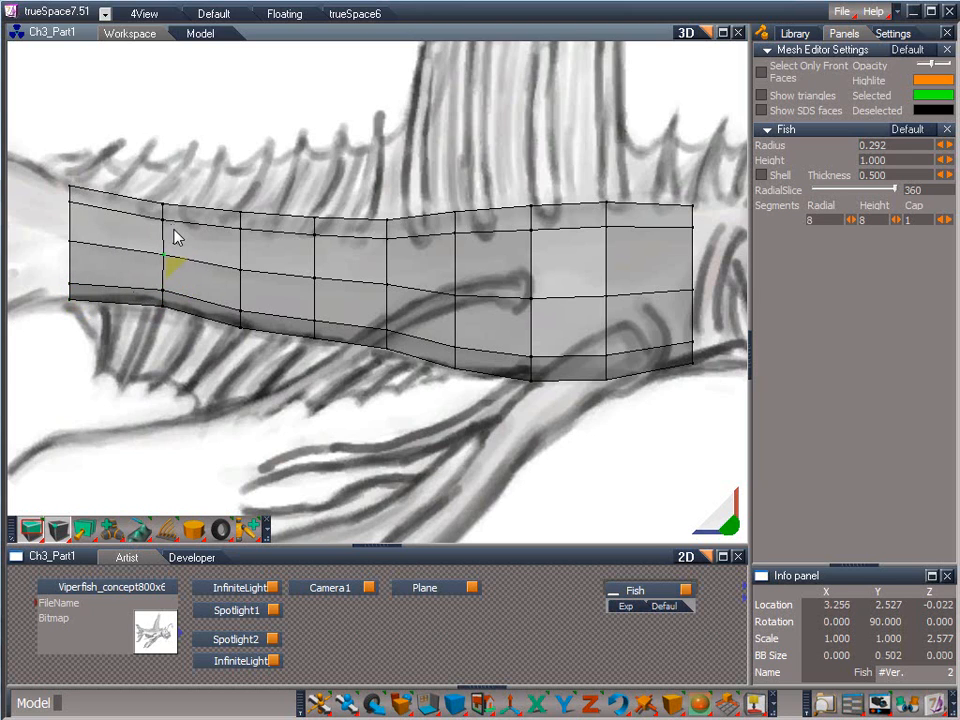
# Fine-tune the underside vertices of the third through seventh rings to follow the sketched belly line
pyautogui.click(243, 318)
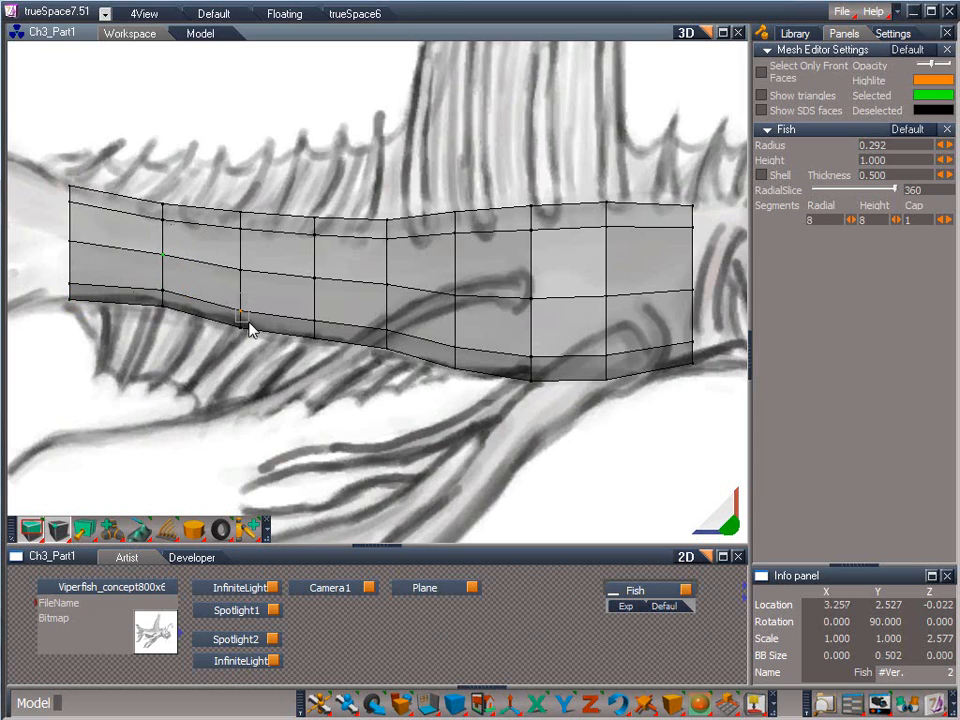
pyautogui.click(315, 328)
pyautogui.click(377, 328)
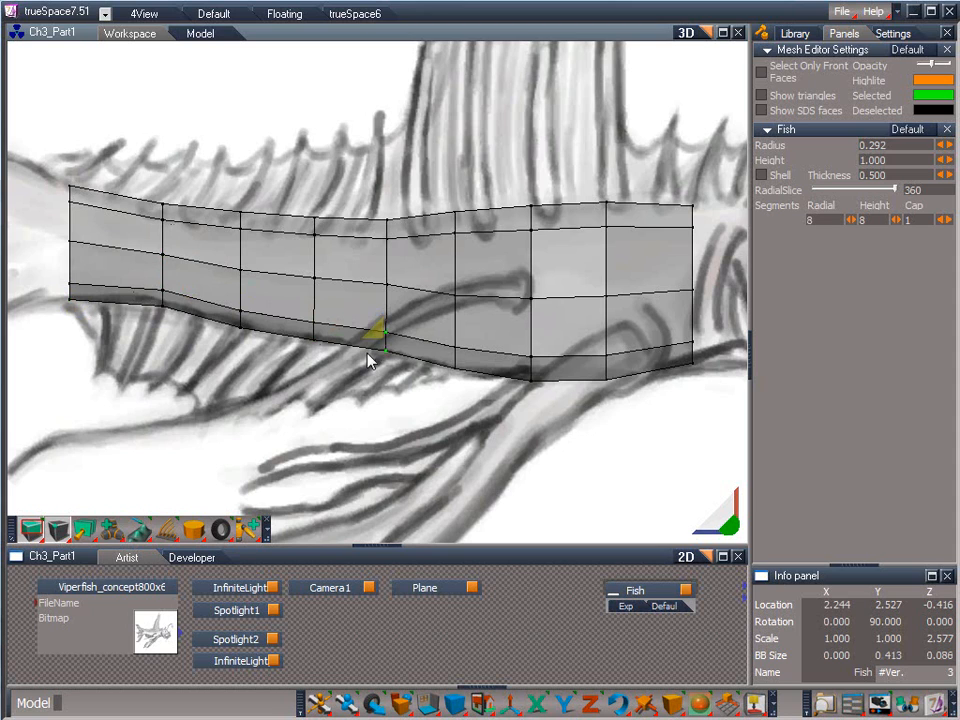
pyautogui.click(453, 352)
pyautogui.click(533, 370)
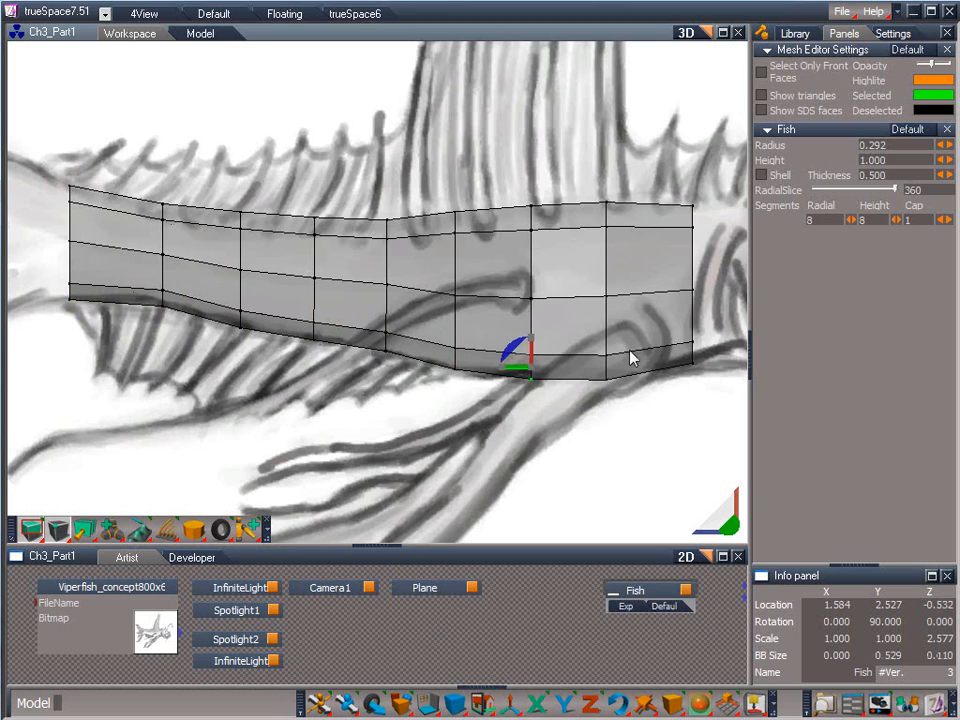
# Raise the top vertices of the eighth, head-end and seventh rings to meet the sketched back
pyautogui.click(605, 208)
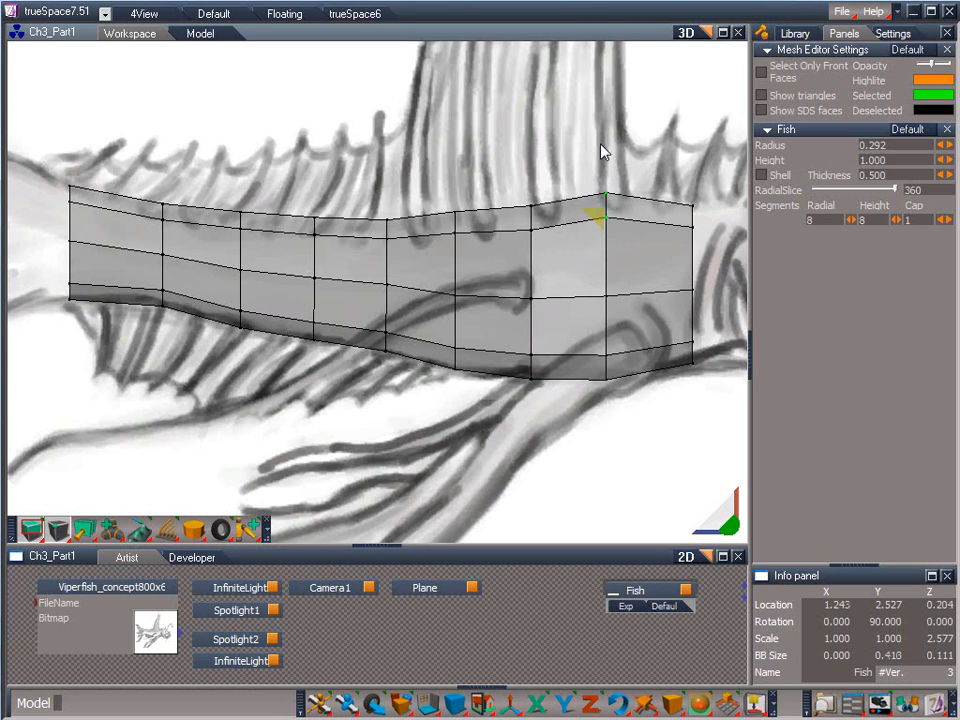
pyautogui.click(693, 212)
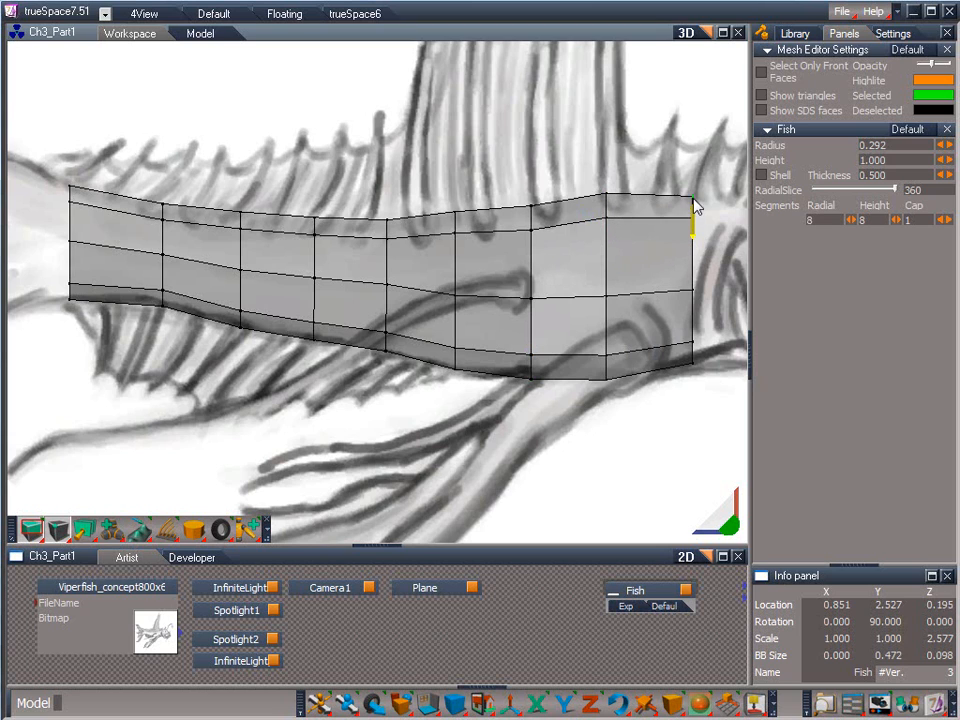
pyautogui.moveTo(696, 206); pyautogui.dragTo(697, 216)
pyautogui.click(530, 214)
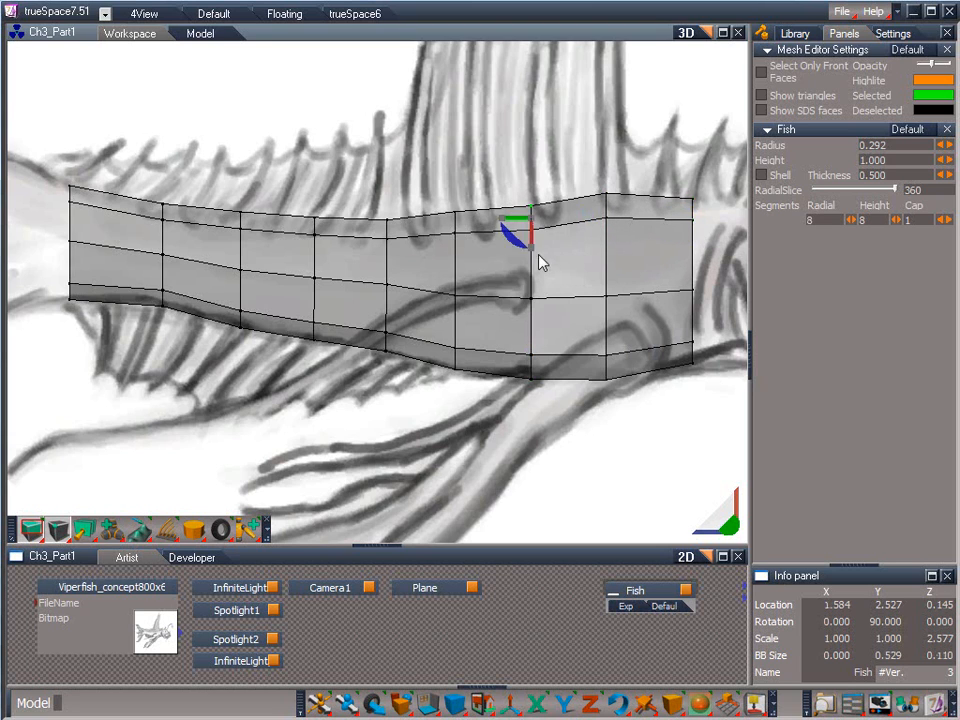
pyautogui.moveTo(522, 205); pyautogui.dragTo(514, 191)
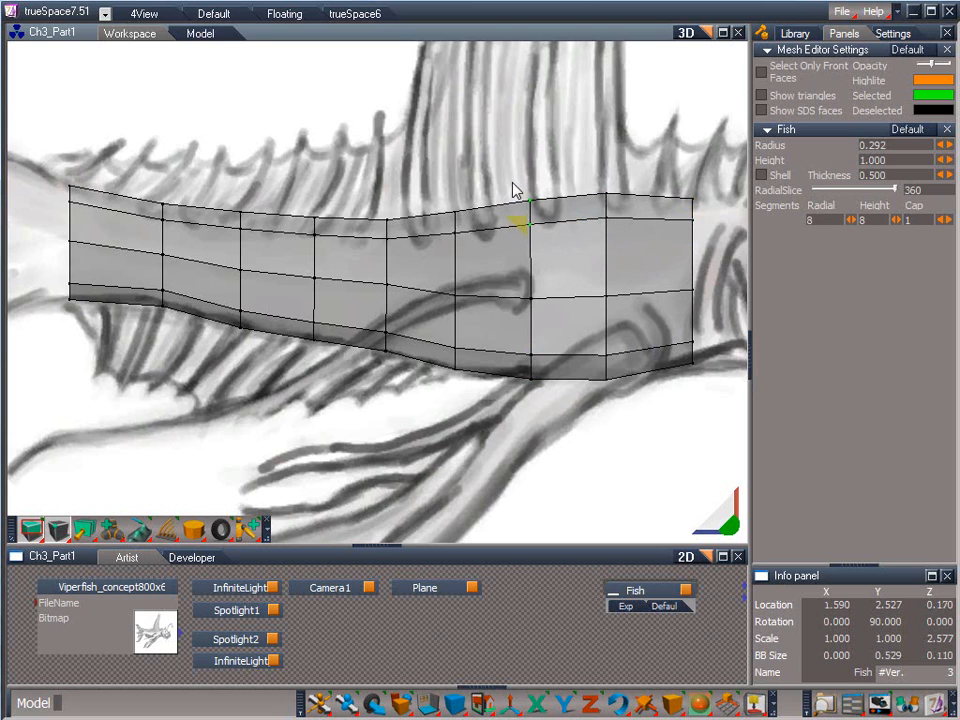
# Adjust the upper vertices of the sixth through second rings, lowering those of the second, third and fourth to the sketched back
pyautogui.click(455, 236)
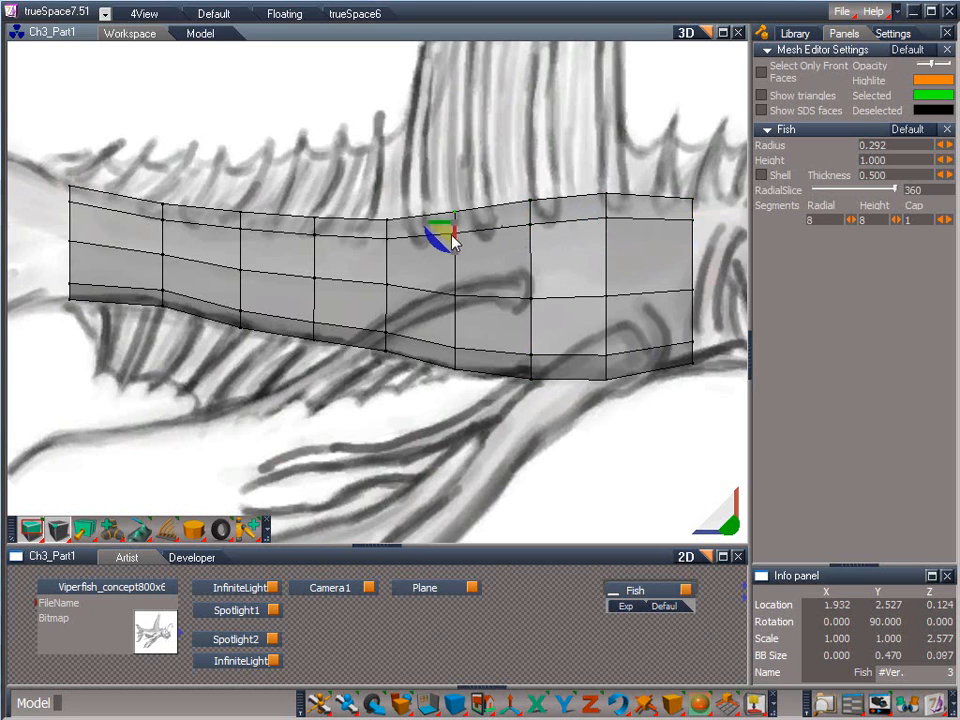
pyautogui.click(386, 230)
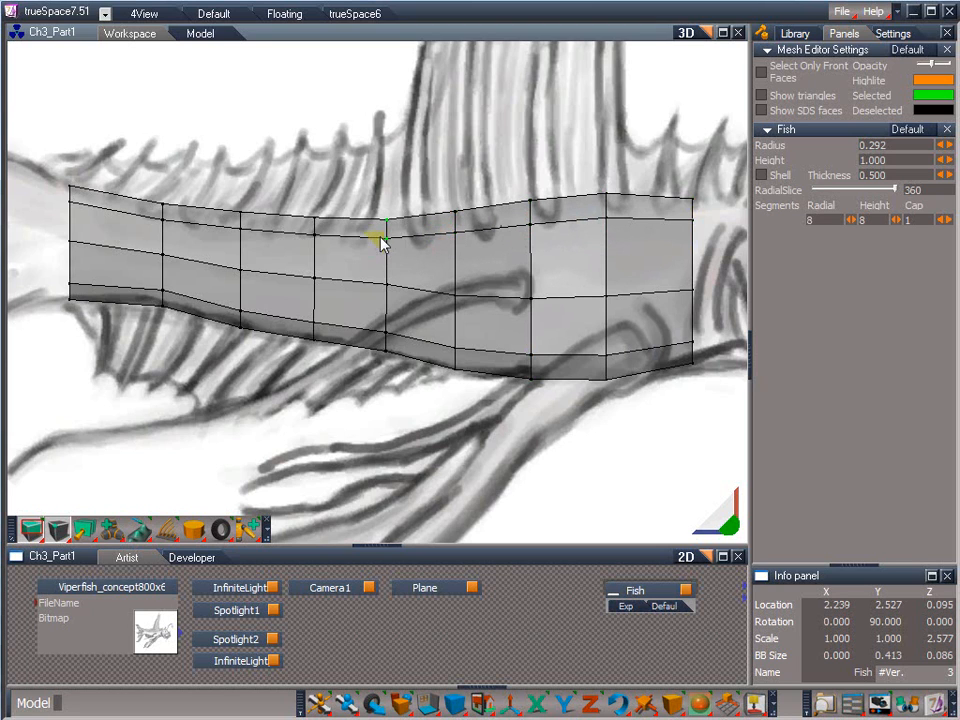
pyautogui.click(317, 253)
pyautogui.click(245, 212)
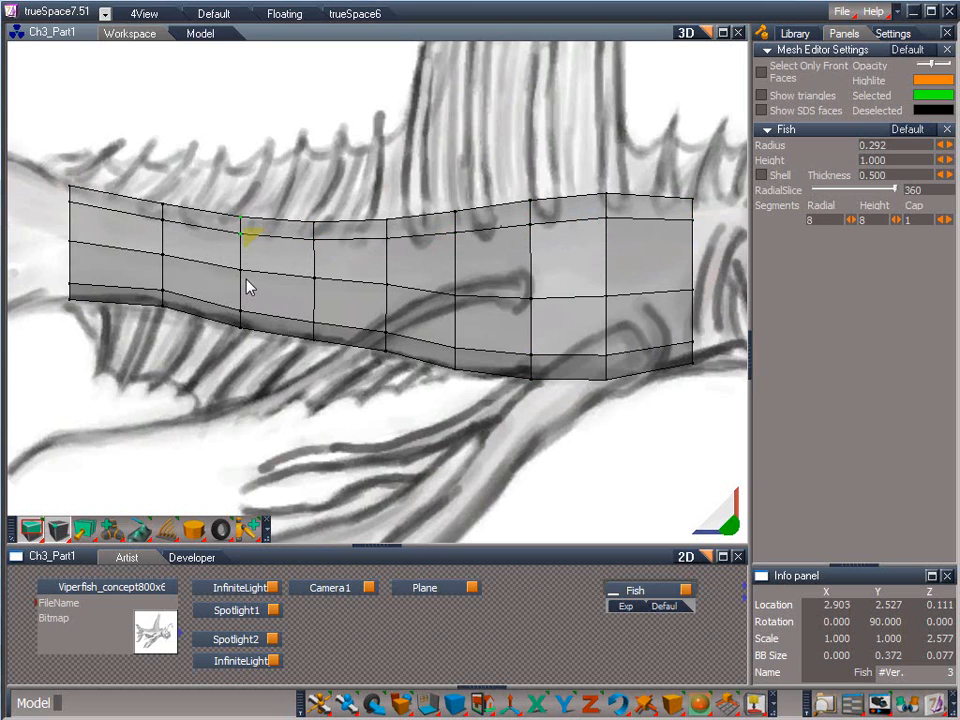
pyautogui.click(173, 218)
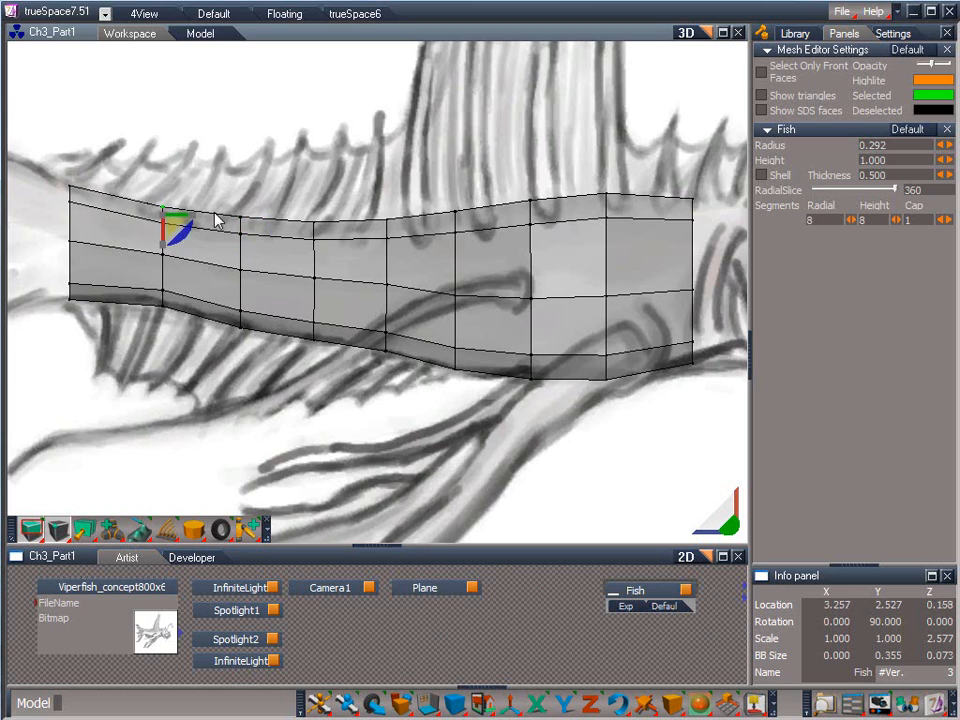
pyautogui.click(242, 232)
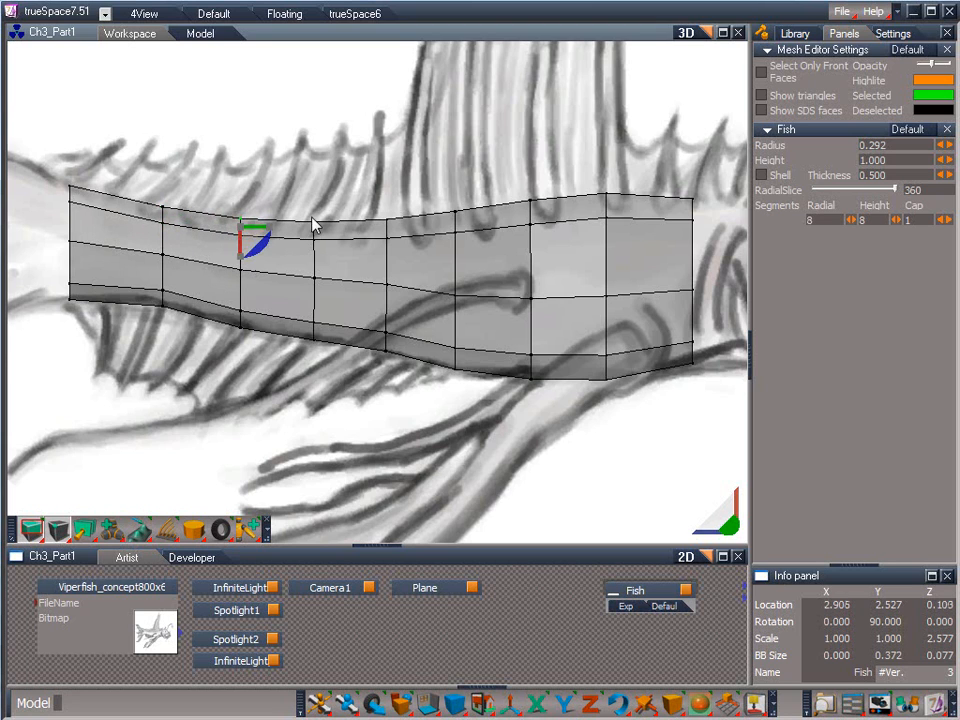
pyautogui.click(323, 252)
pyautogui.moveTo(323, 252); pyautogui.dragTo(321, 264)
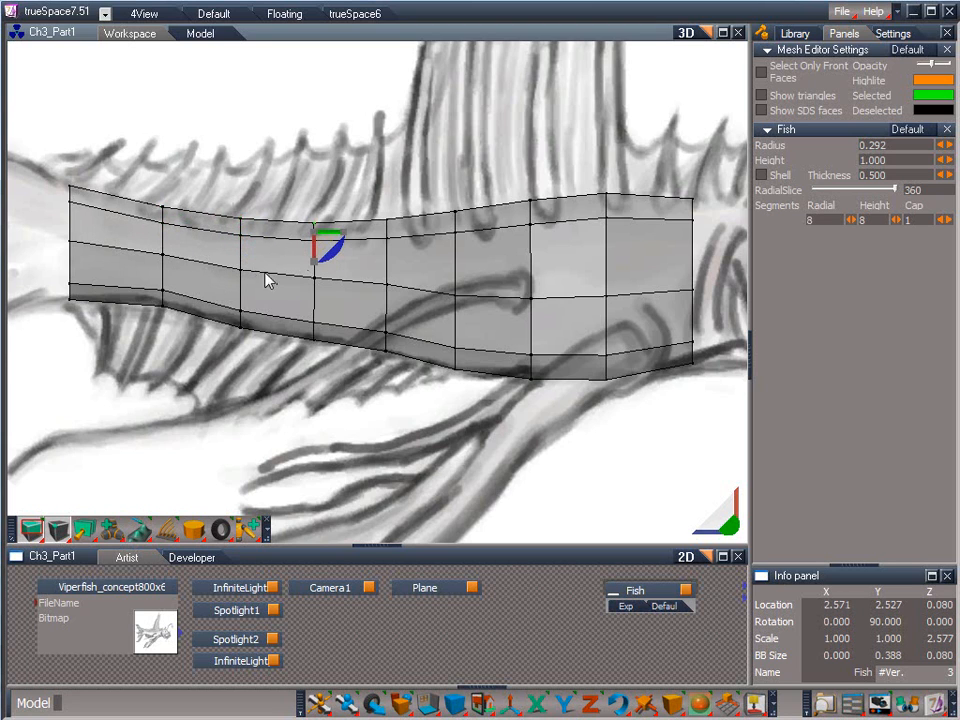
# Even out the middle vertices of the fifth, second and fourth rings, and lower the head-end ring's top vertex slightly
pyautogui.click(378, 298)
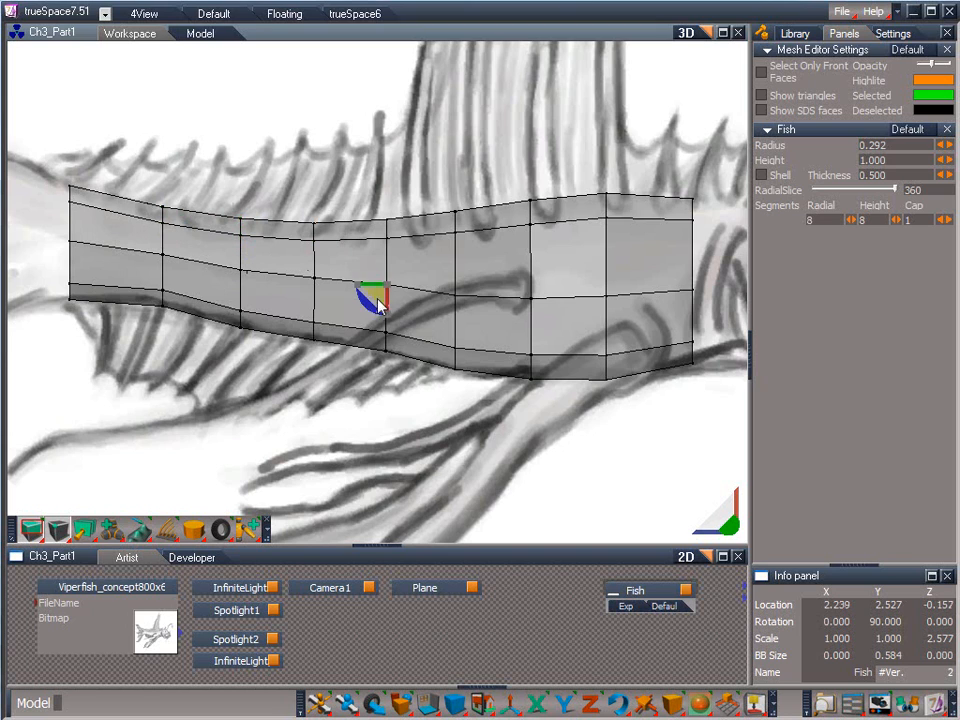
pyautogui.moveTo(372, 330); pyautogui.dragTo(369, 331)
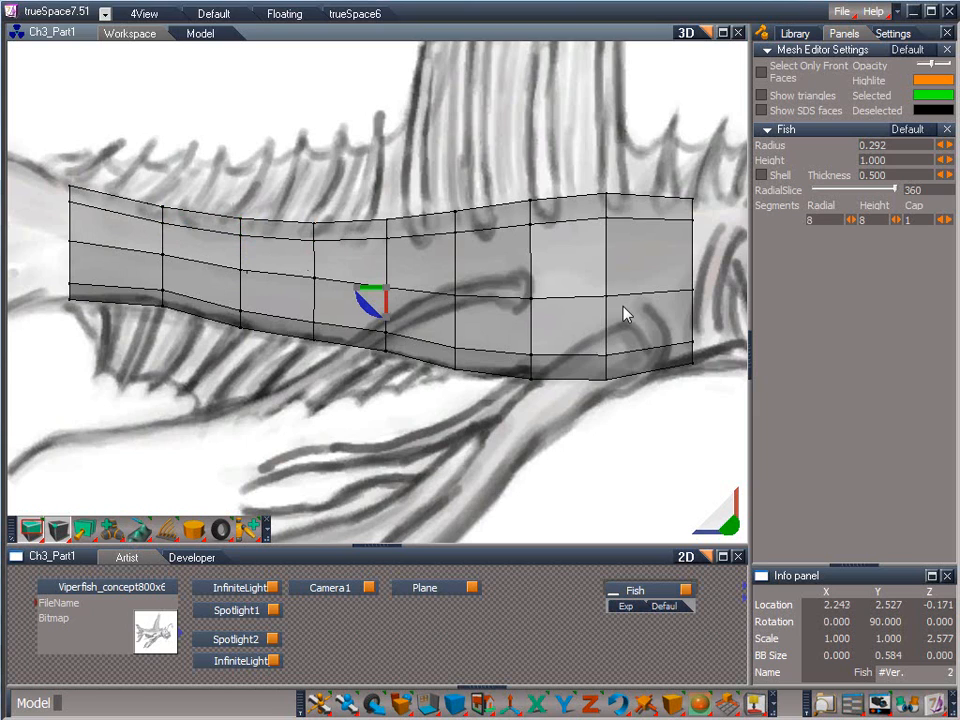
pyautogui.click(691, 212)
pyautogui.moveTo(697, 228); pyautogui.dragTo(694, 229)
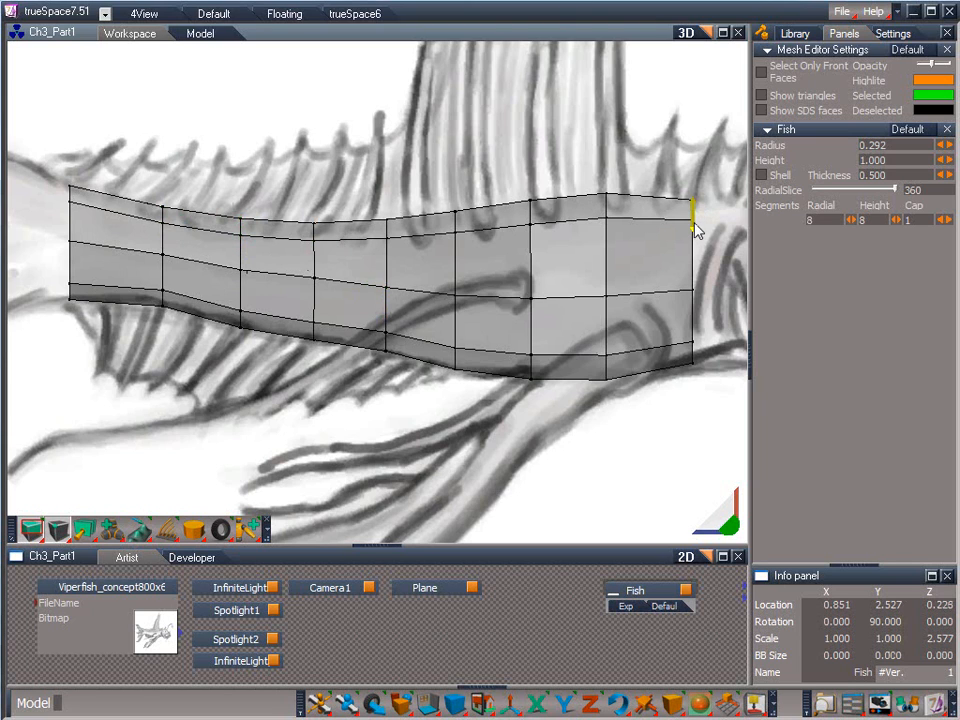
pyautogui.click(165, 269)
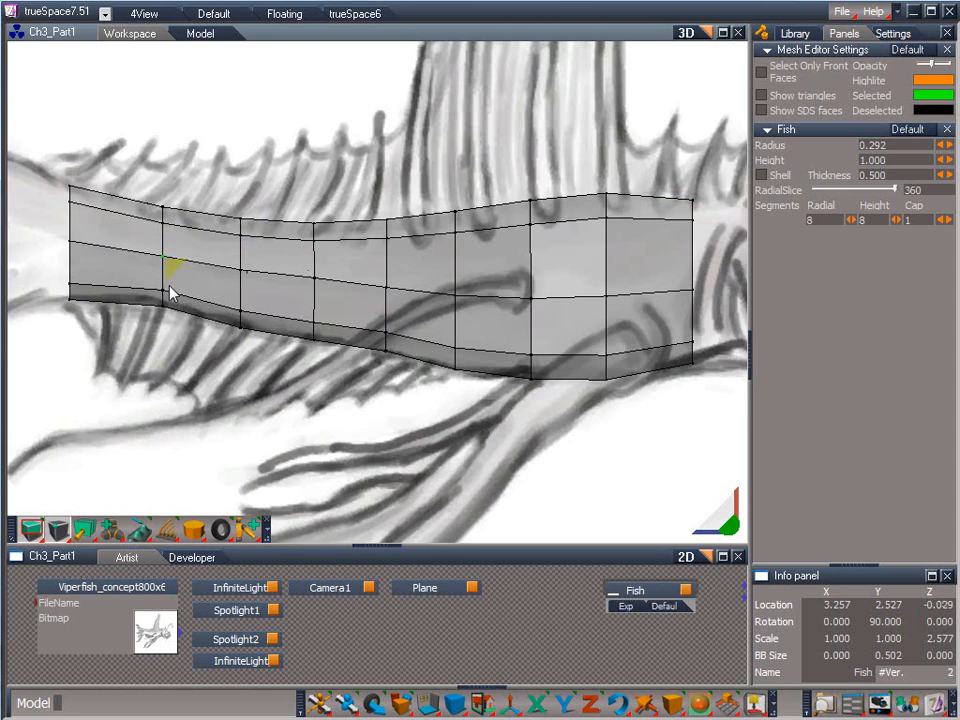
pyautogui.click(315, 280)
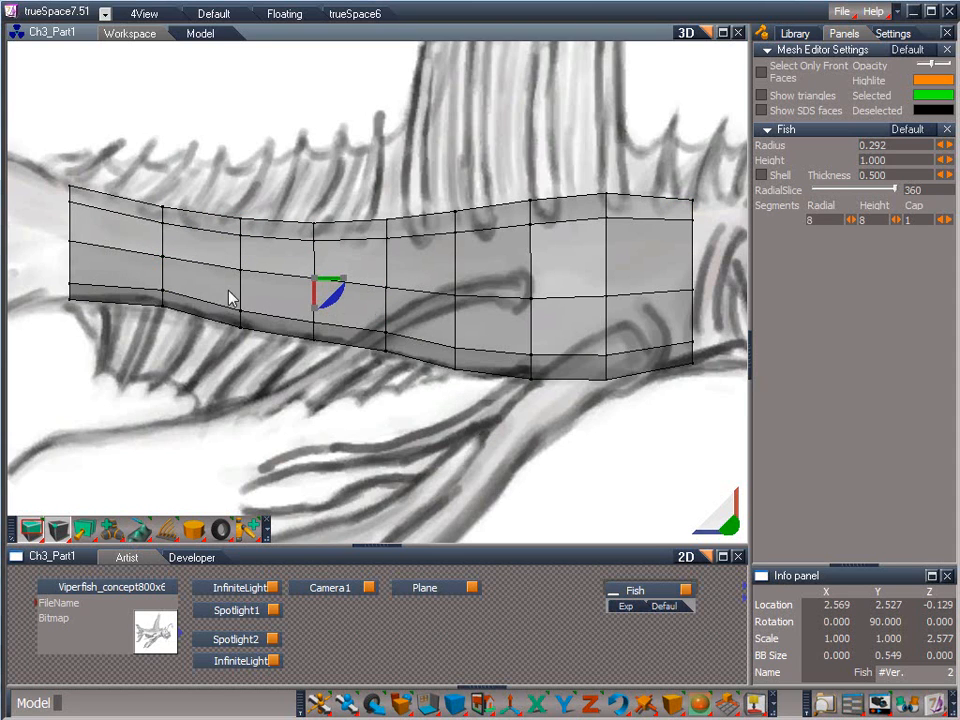
# Raise the underside vertices of the third and sixth rings slightly to smooth the belly line
pyautogui.click(242, 321)
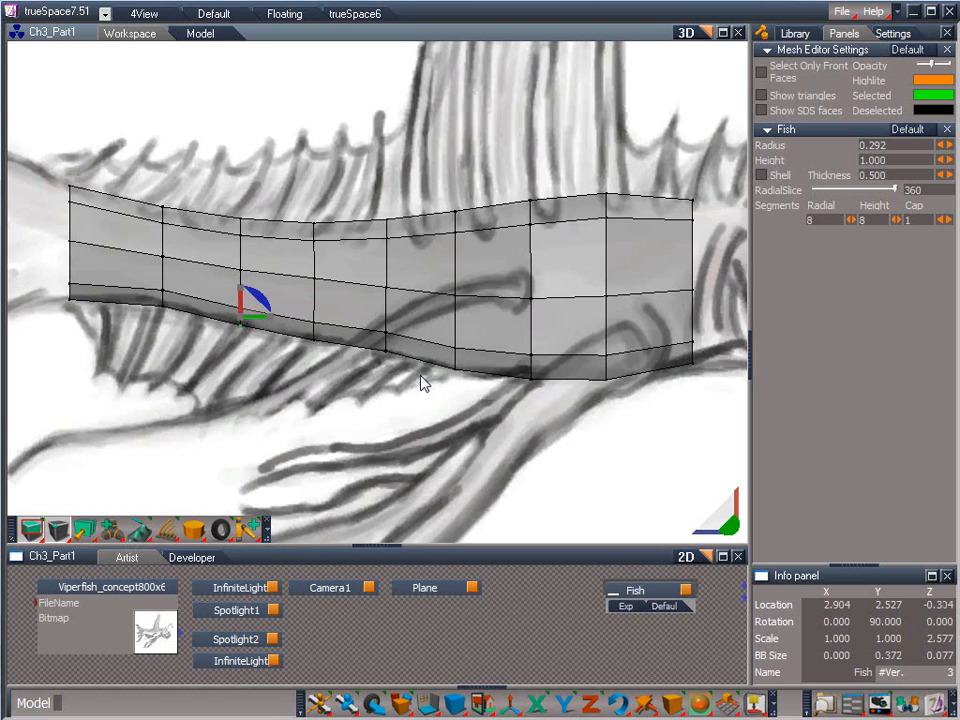
pyautogui.click(453, 350)
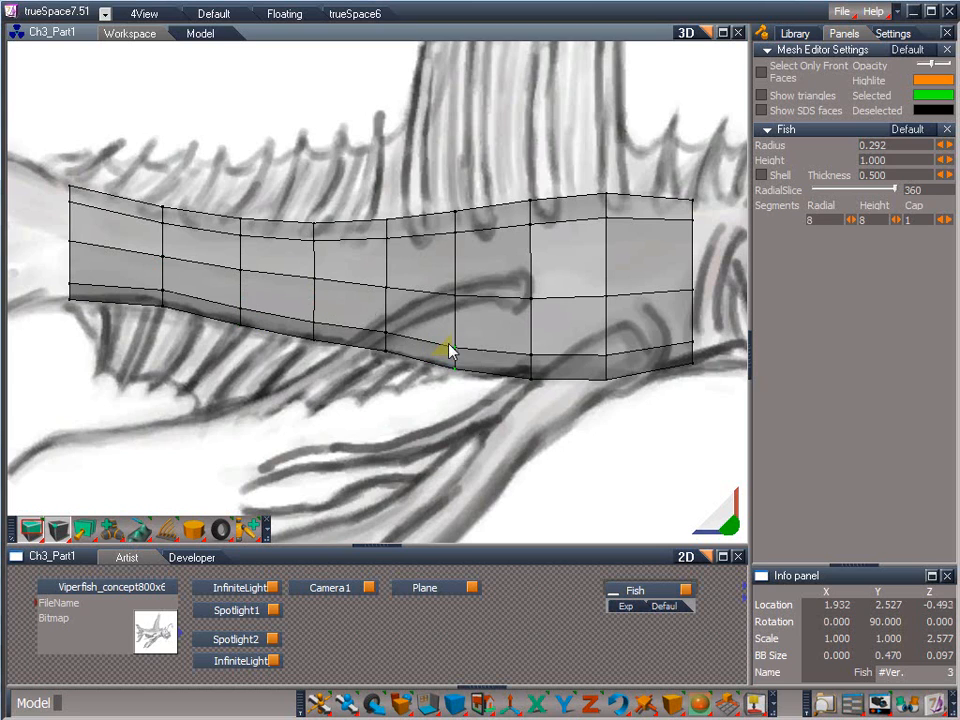
pyautogui.click(449, 343)
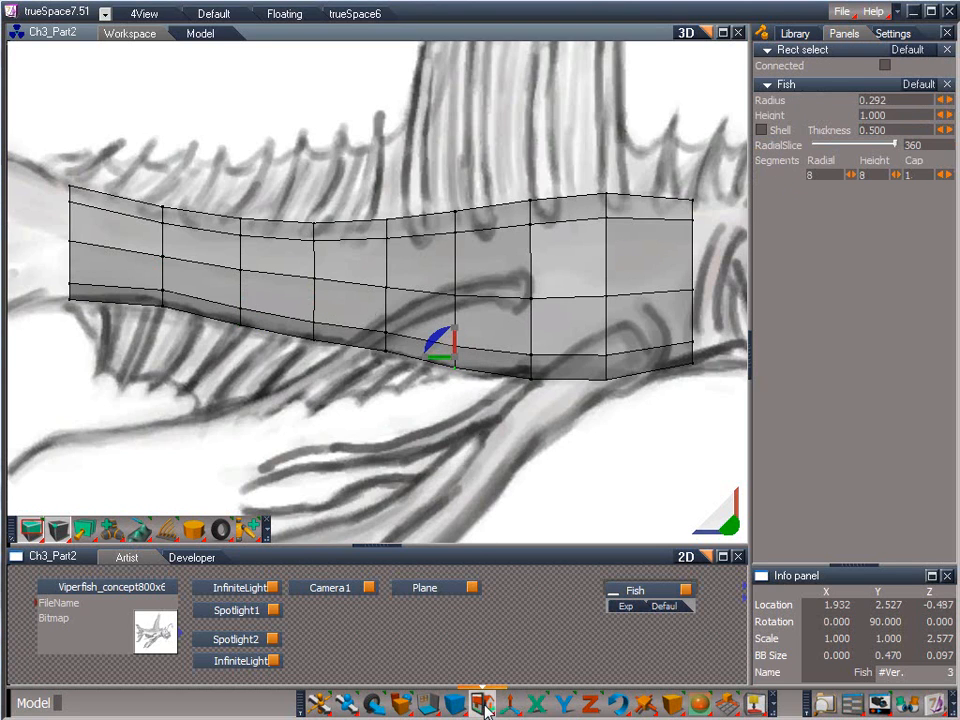
# Return to the perspective view and widen the eighth ring sideways to a Y scale of about 1.328, leaving nothing selected
pyautogui.moveTo(485, 708); pyautogui.dragTo(513, 604)
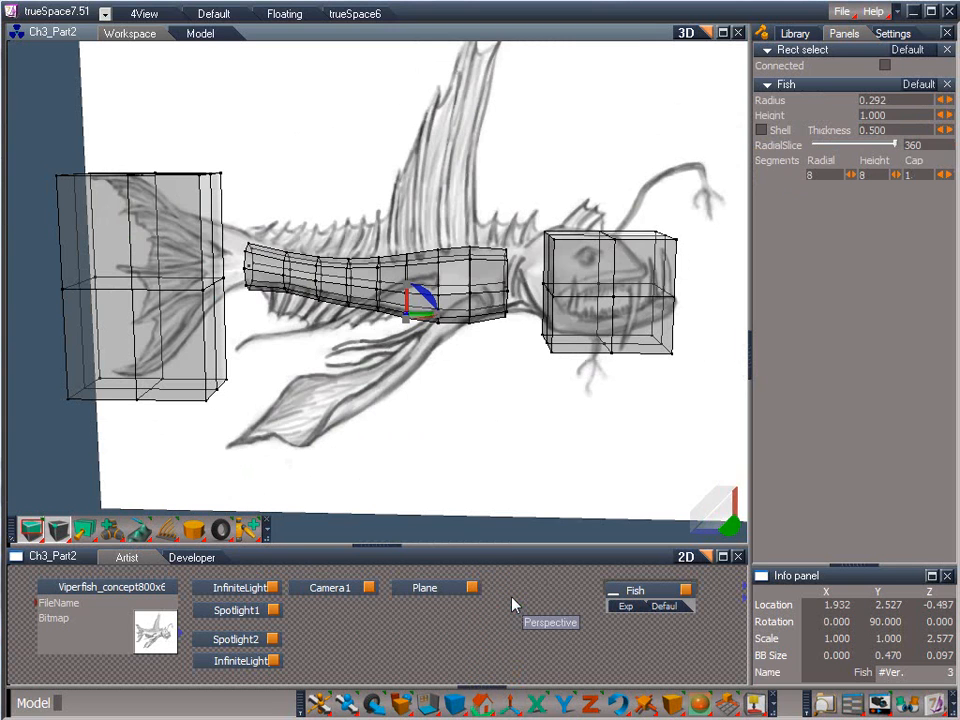
pyautogui.moveTo(729, 525); pyautogui.dragTo(535, 369)
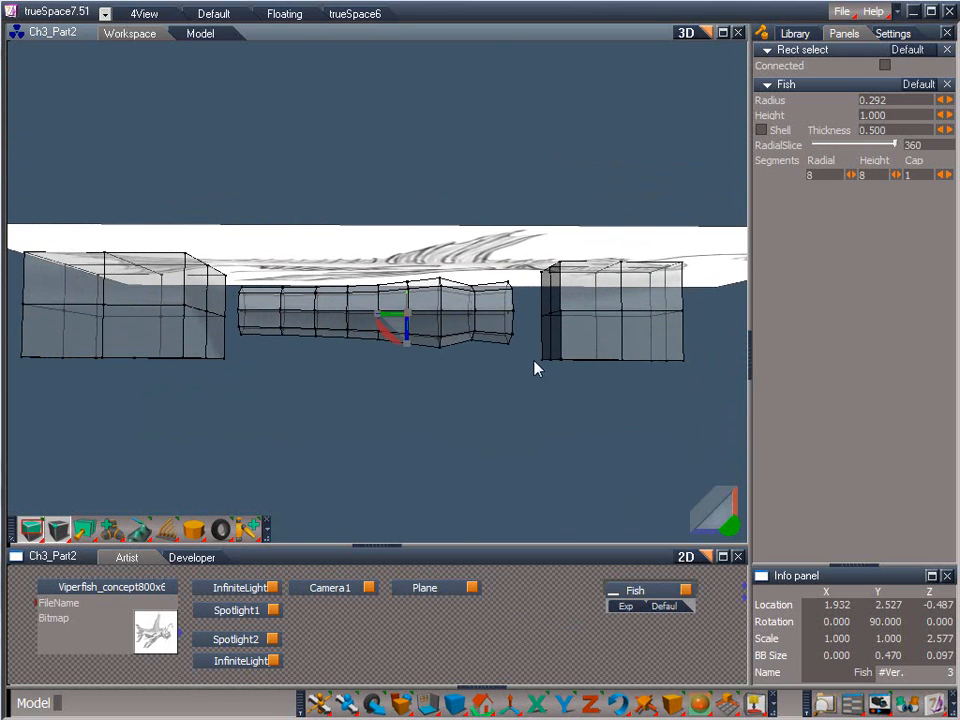
pyautogui.moveTo(467, 291); pyautogui.dragTo(542, 429)
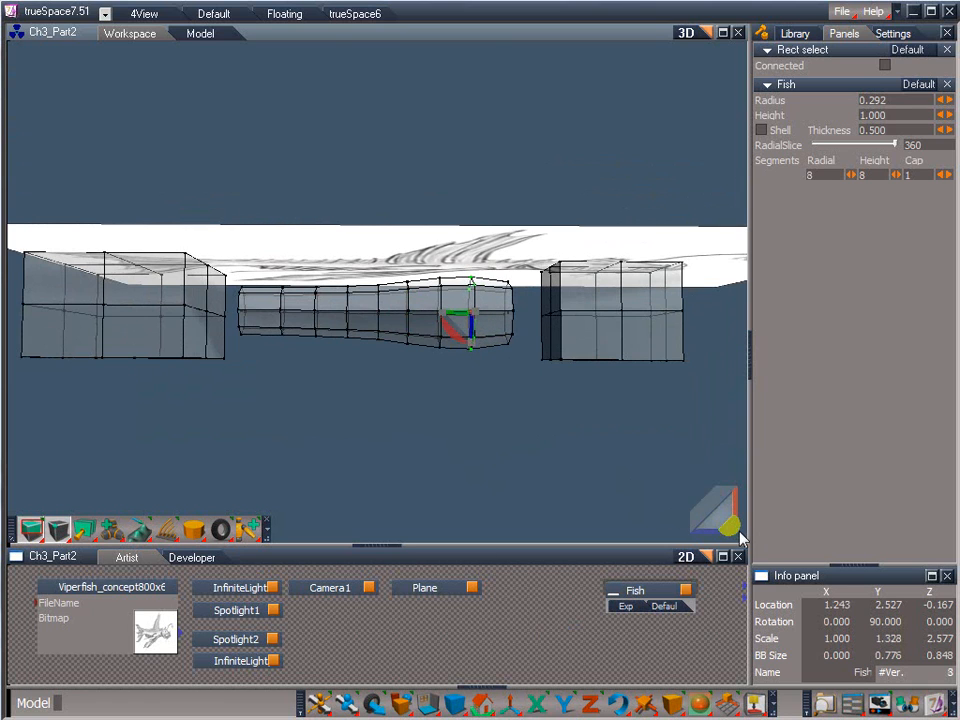
pyautogui.moveTo(741, 540)
pyautogui.mouseDown()
pyautogui.moveTo(686, 90)
pyautogui.moveTo(739, 364)
pyautogui.mouseUp()
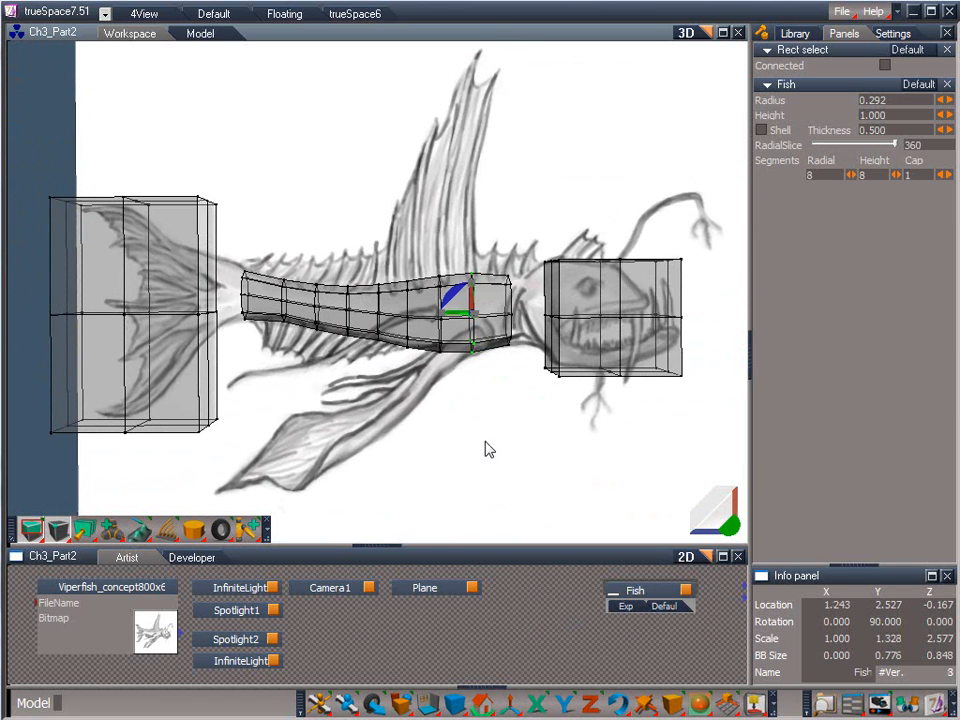
pyautogui.click(549, 503)
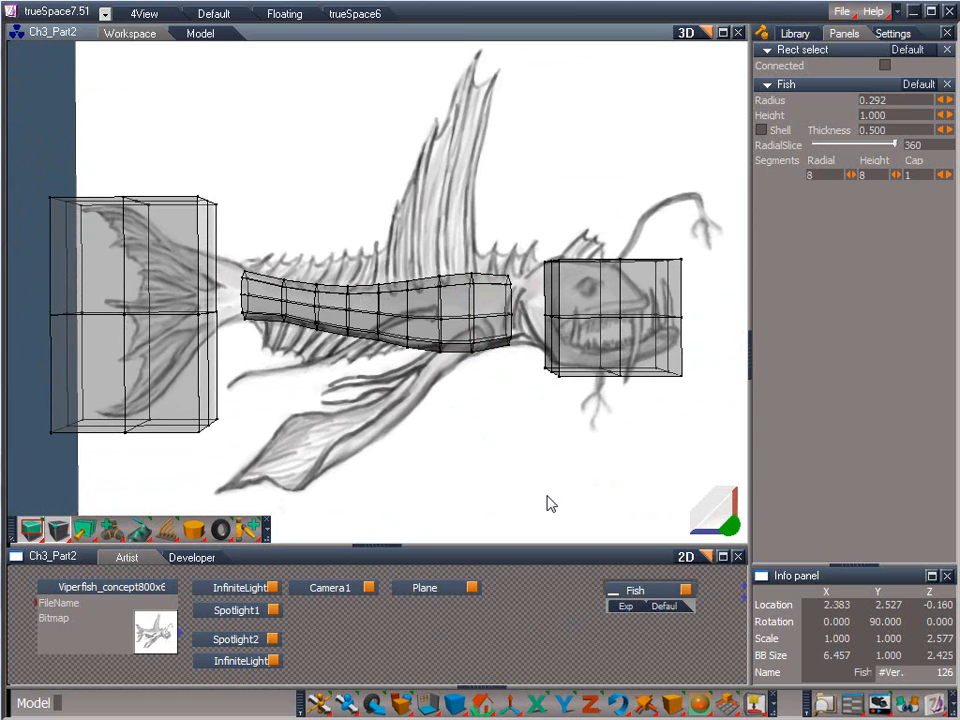